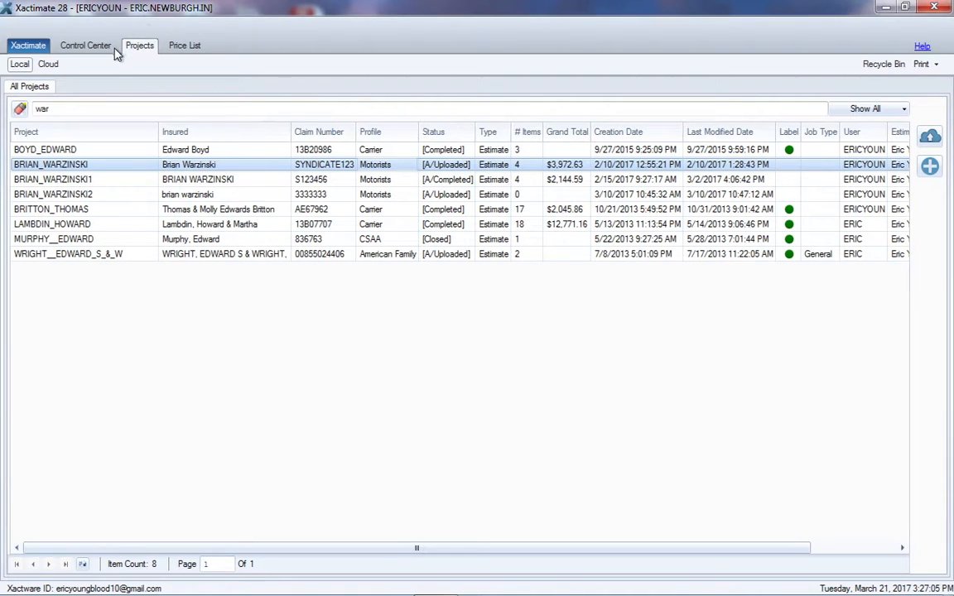
Open the Motorists project with the $3,972.63 grand total and change its estimate status to A/In Progress
click(86, 46)
double_click(51, 438)
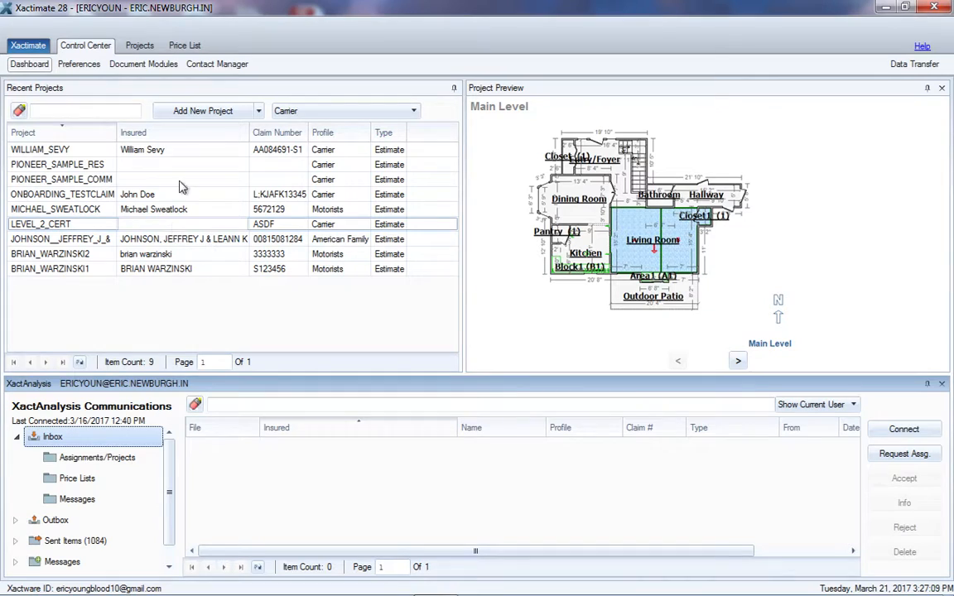
click(138, 44)
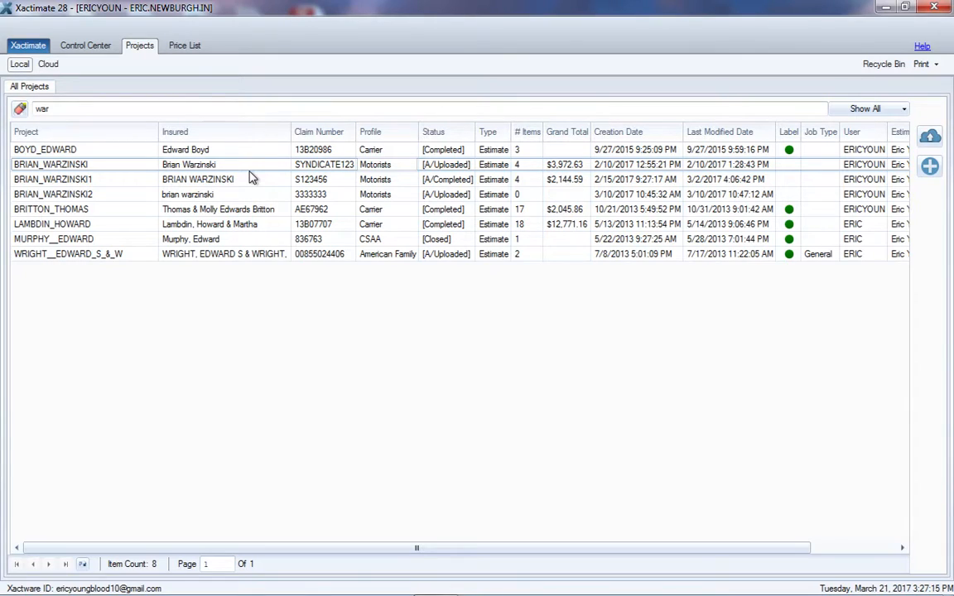
double_click(200, 165)
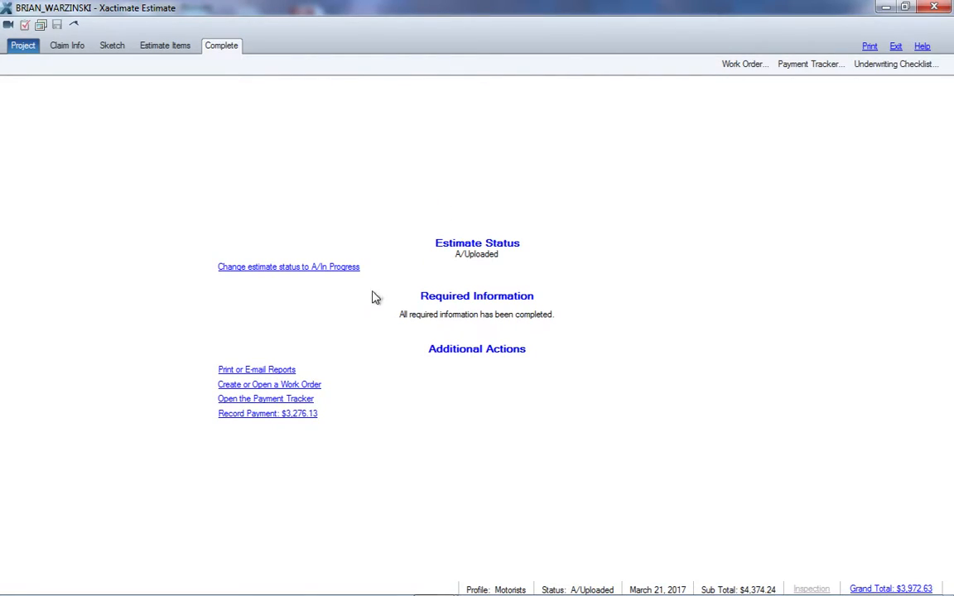
click(313, 268)
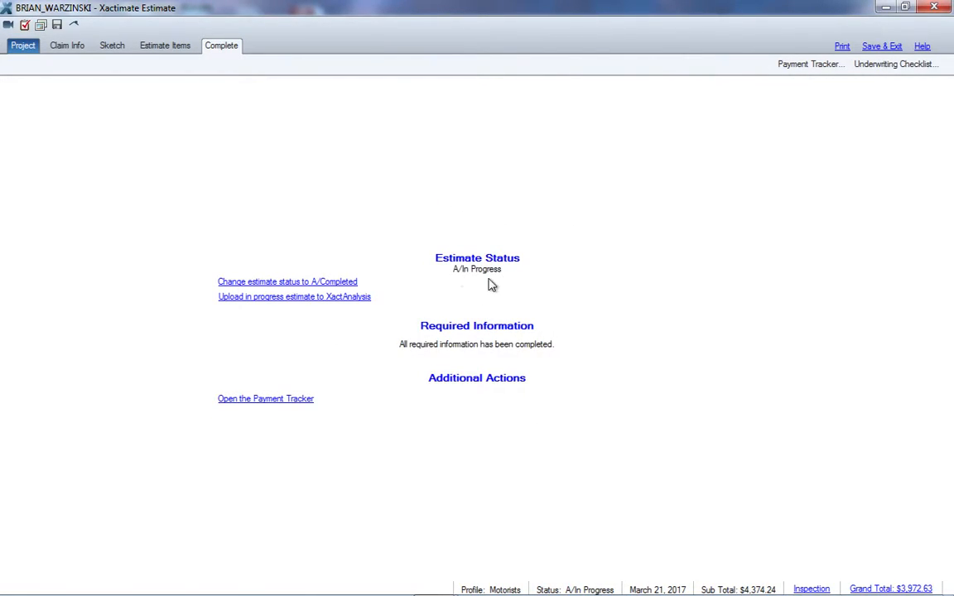
Open the General Loss Report in the claim's report management
click(69, 46)
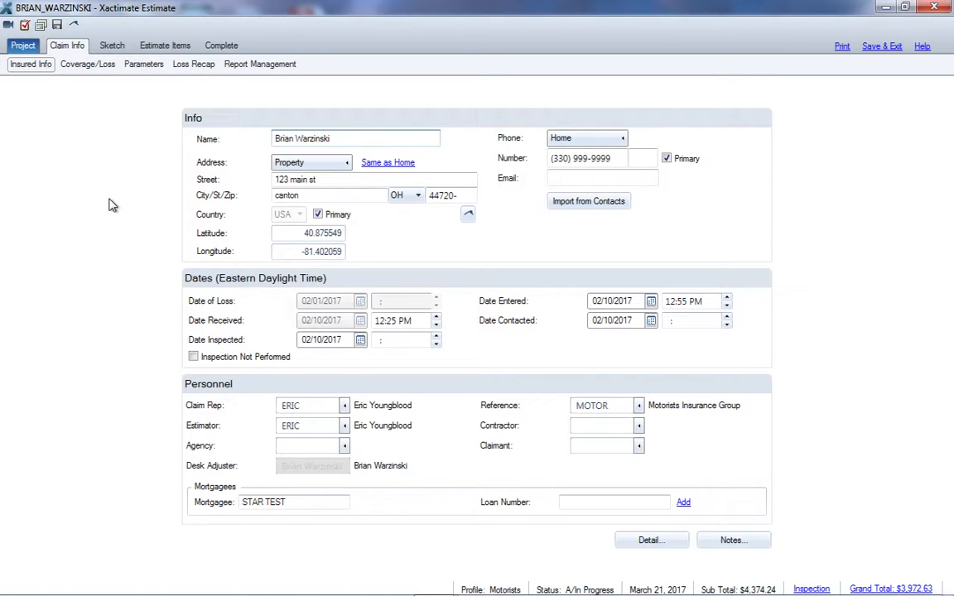
click(268, 66)
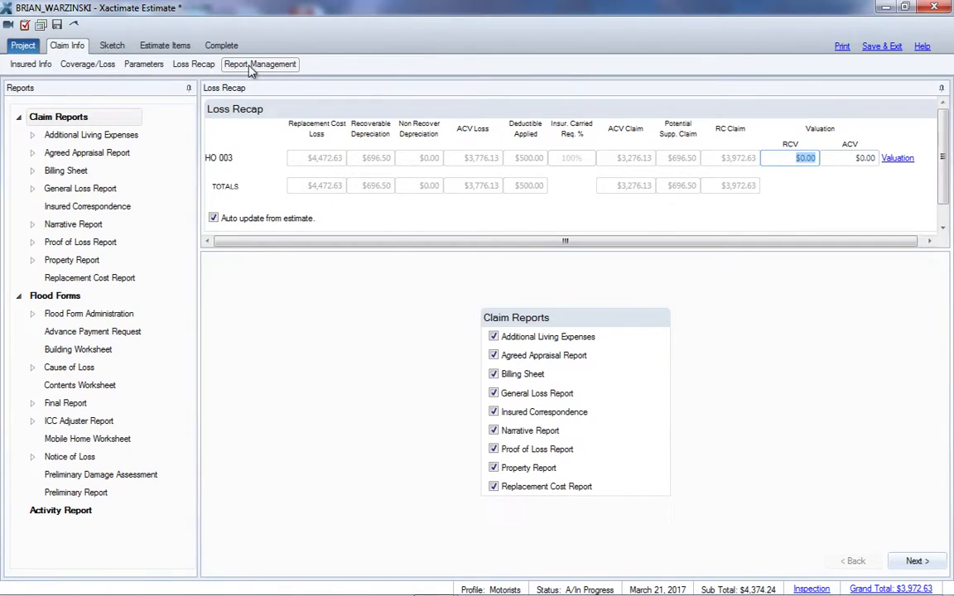
click(103, 193)
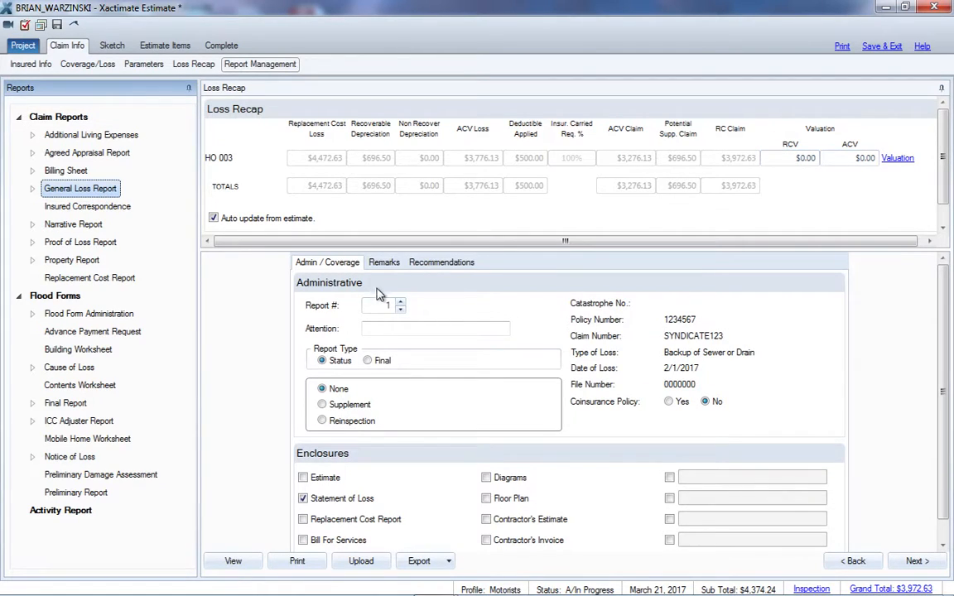
Enter the recipient's full name as the General Loss Report's attention line and set the report type to Final
drag(946, 325, 949, 333)
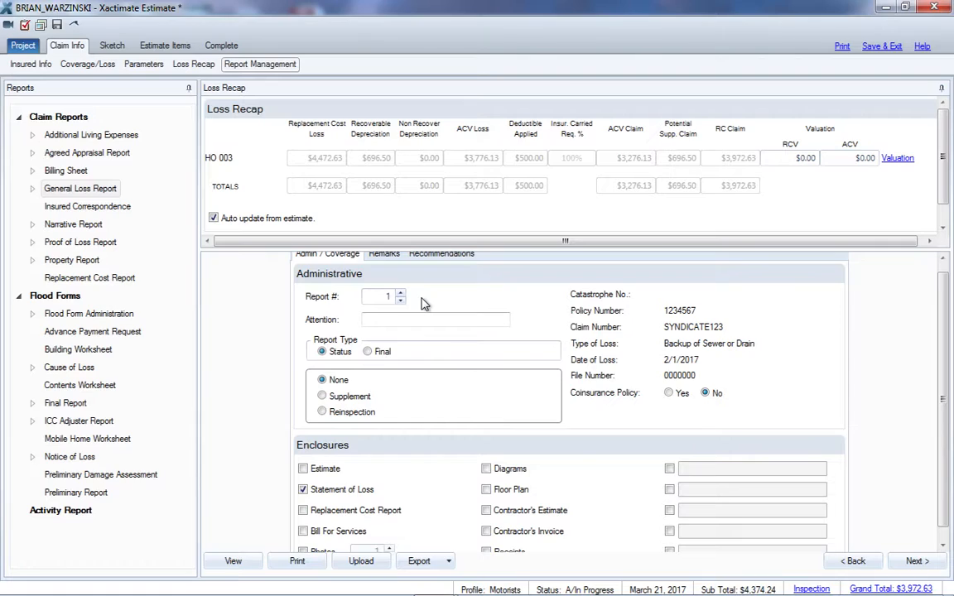
click(397, 319)
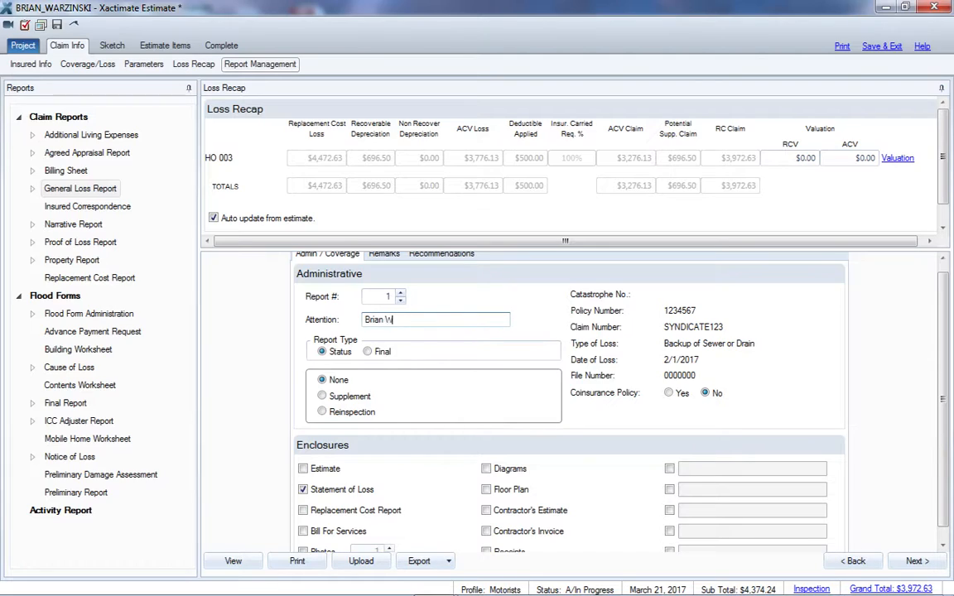
click(368, 352)
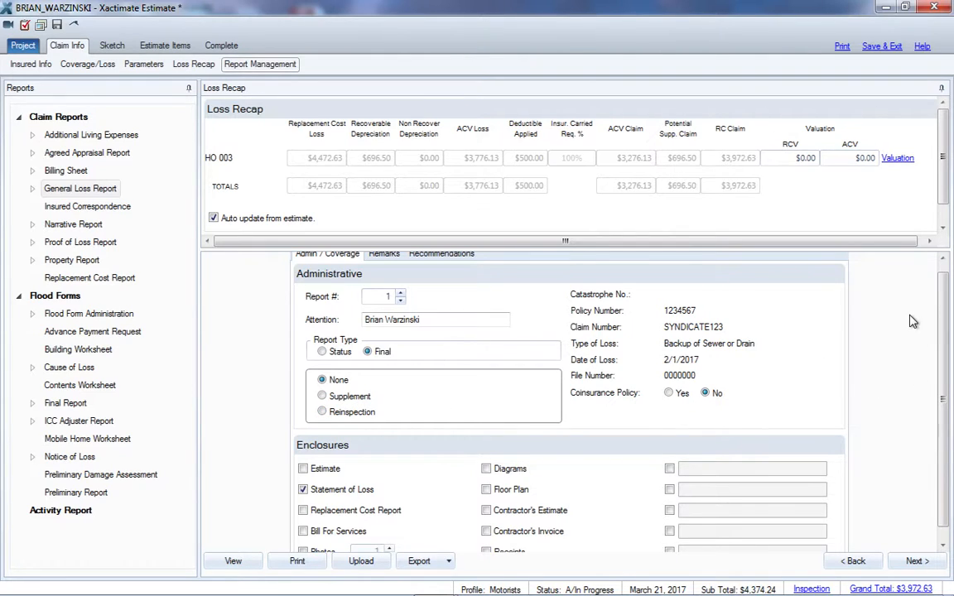
Mark Estimate, Replacement Cost Report, Bill For Services, Photos with a count of 20, and Diagrams as enclosures
scroll(932, 357, down, 1)
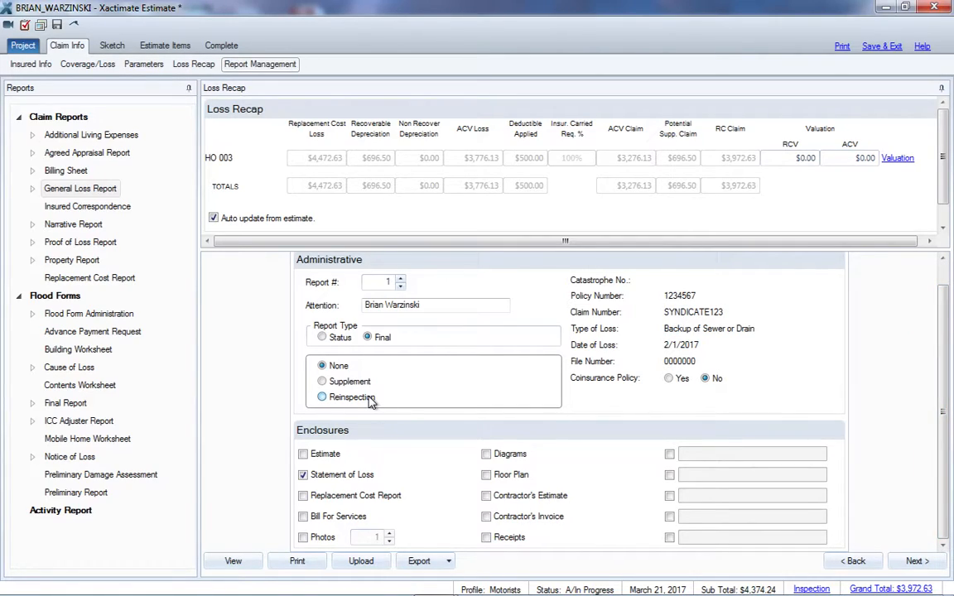
click(303, 454)
click(303, 496)
click(303, 516)
click(303, 538)
drag(389, 536, 392, 539)
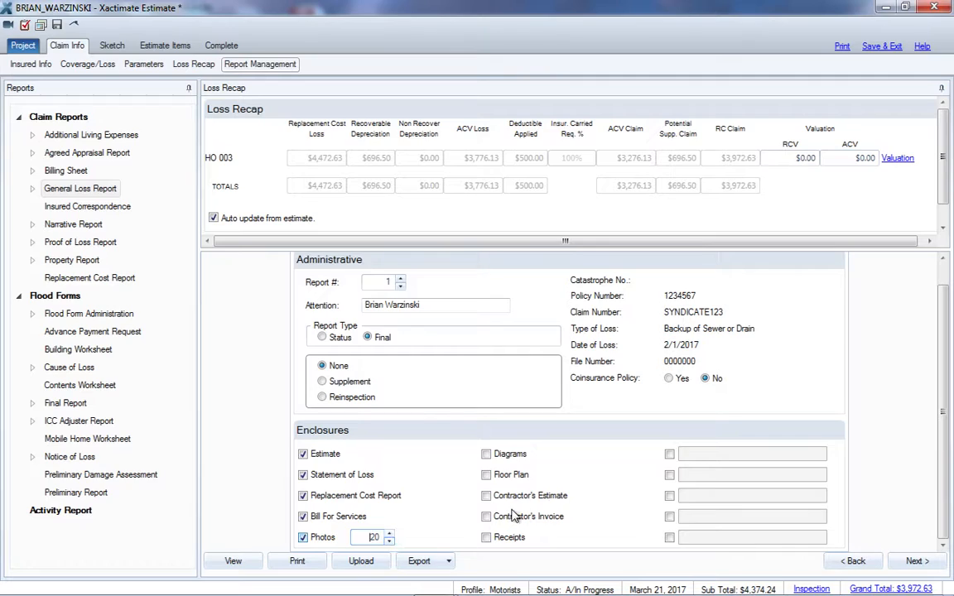
click(486, 454)
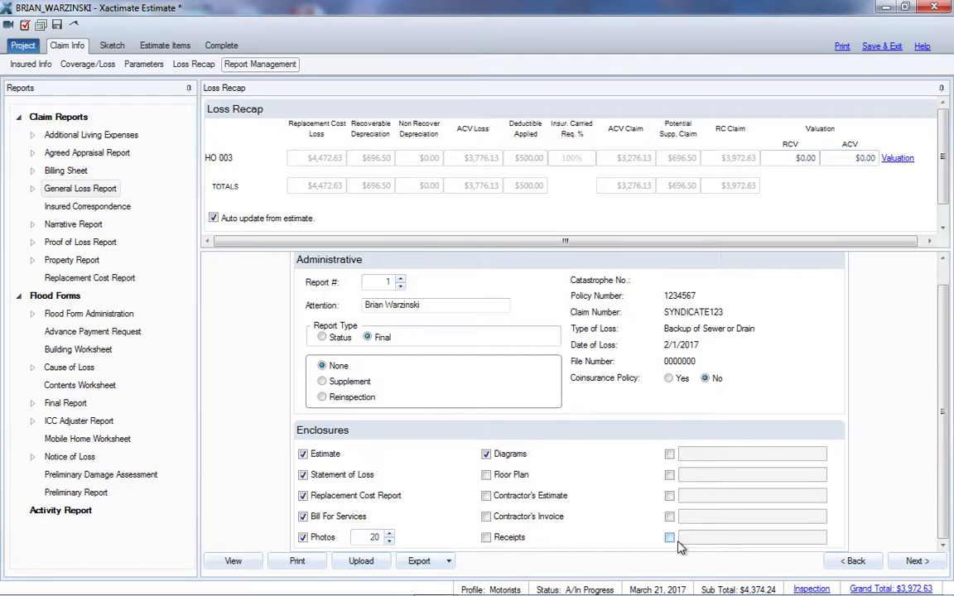
Add two custom enclosures named Fire Report and Police Report
click(669, 454)
click(702, 456)
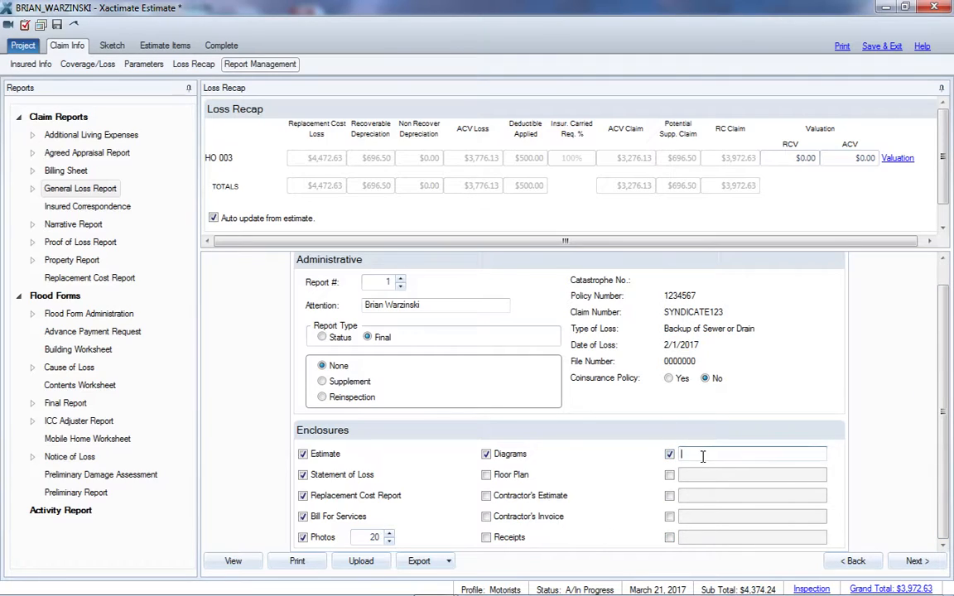
text(Fire Report)
click(669, 475)
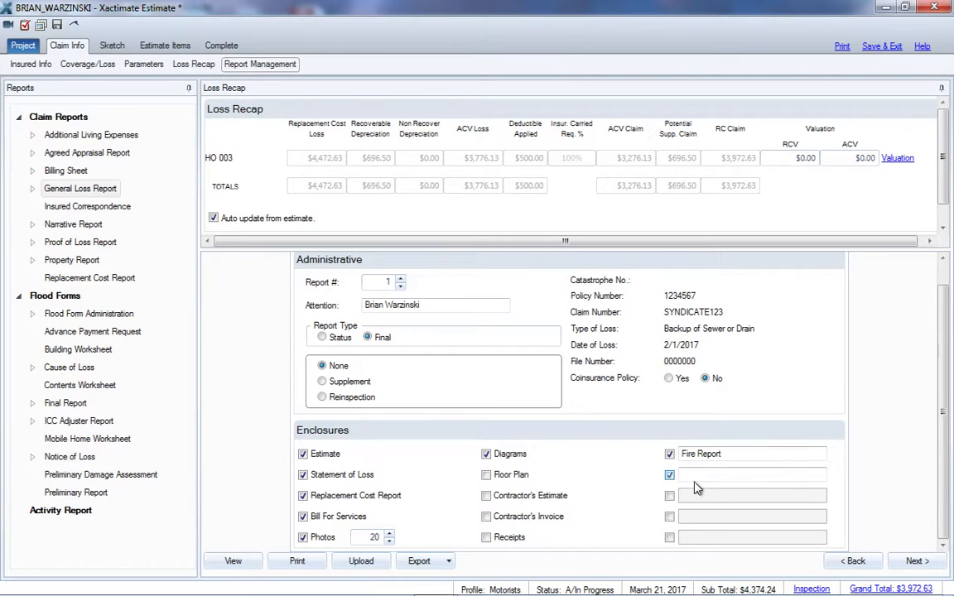
click(693, 475)
text(Foli)
text(ce)
text( Report)
Start a new remark entry in the General Loss Report's remarks section
scroll(944, 461, up, 1)
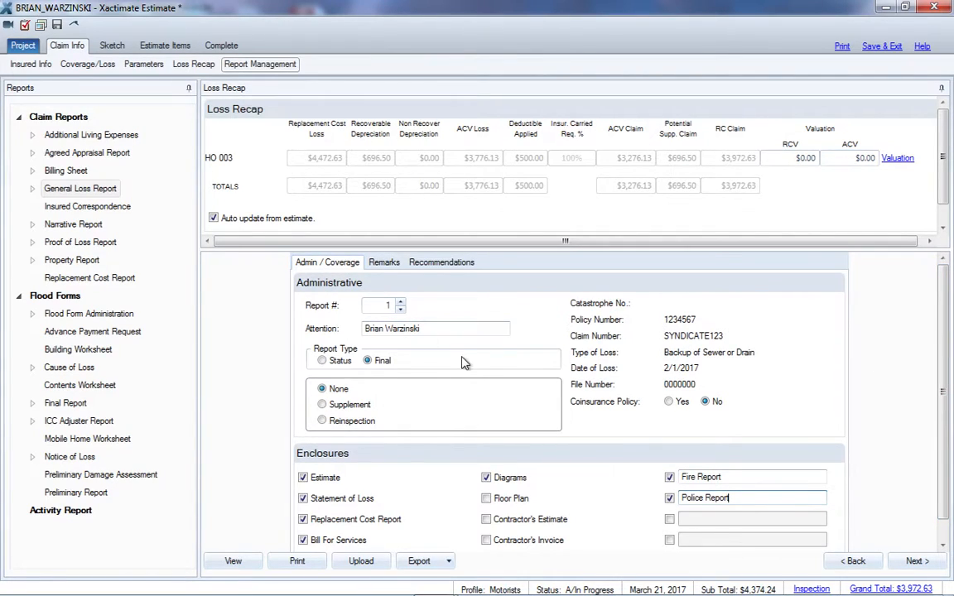
click(386, 263)
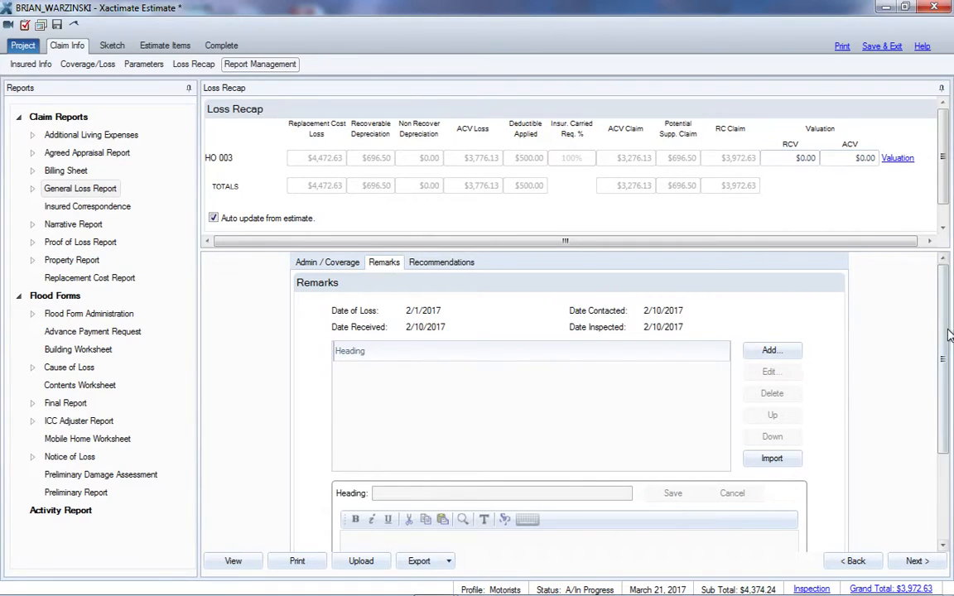
drag(947, 344, 948, 373)
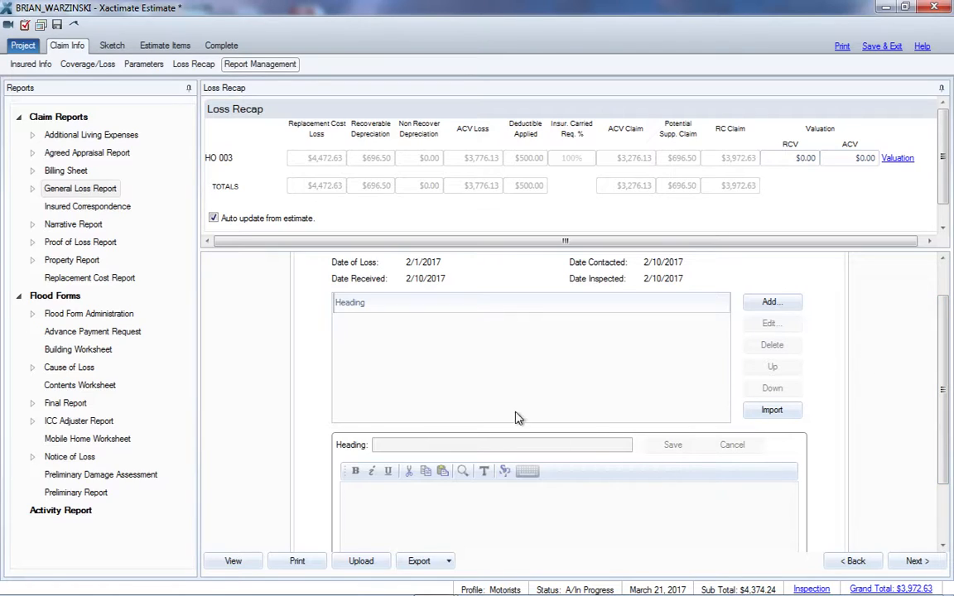
click(783, 307)
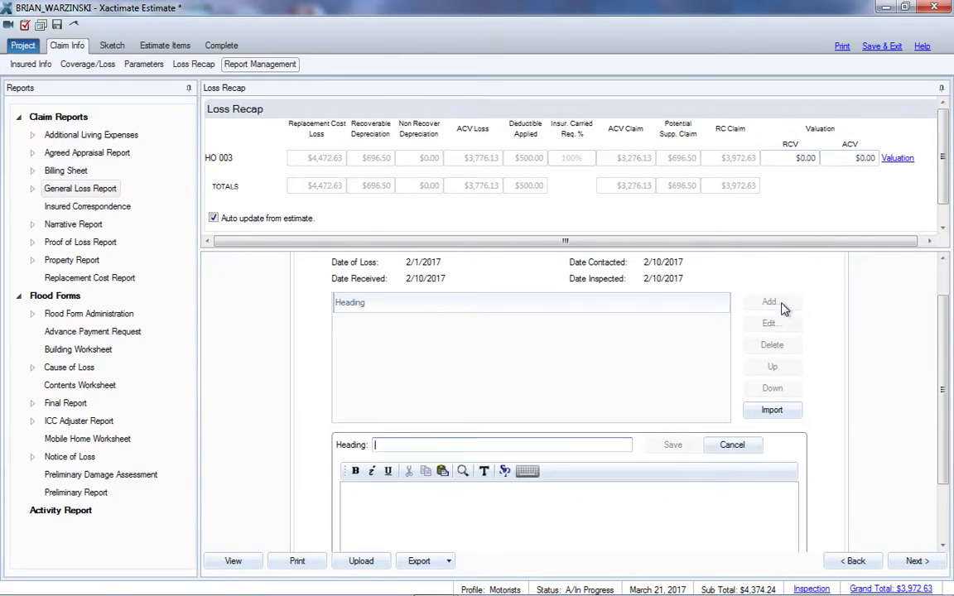
click(419, 445)
Load the MOTORISTS_01 investigation note template into the new remark's body text
scroll(945, 470, down, 1)
click(406, 417)
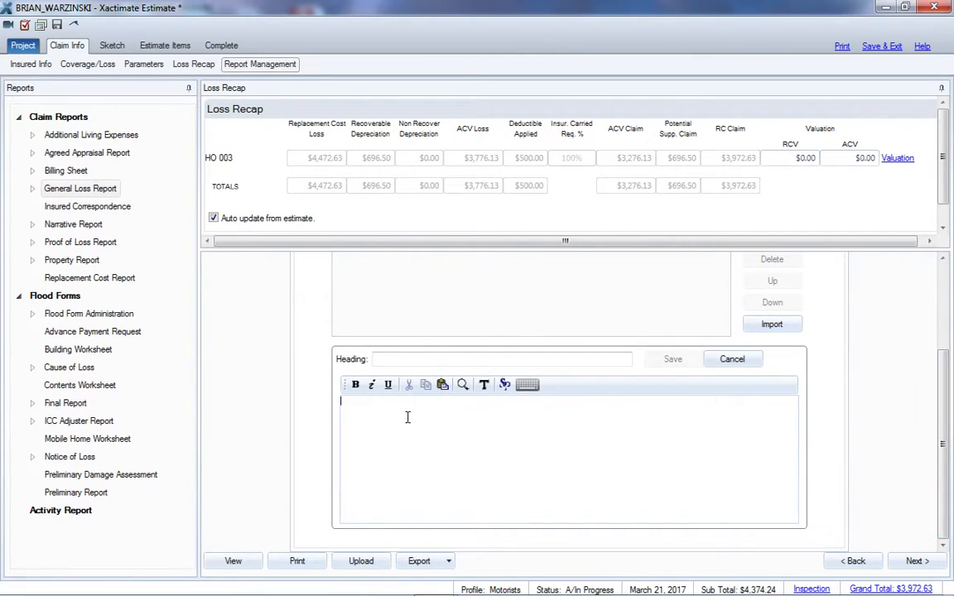
right_click(407, 420)
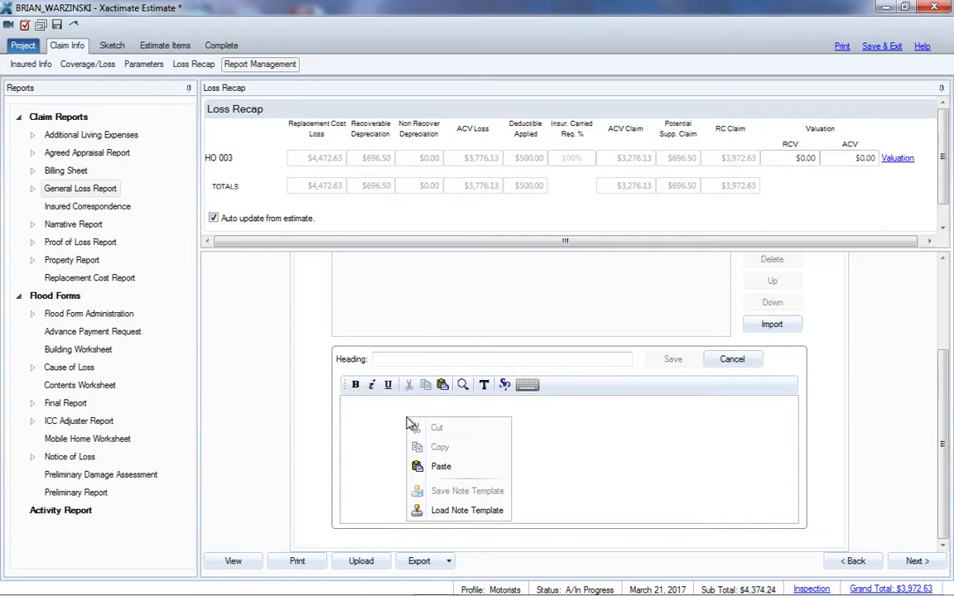
click(489, 511)
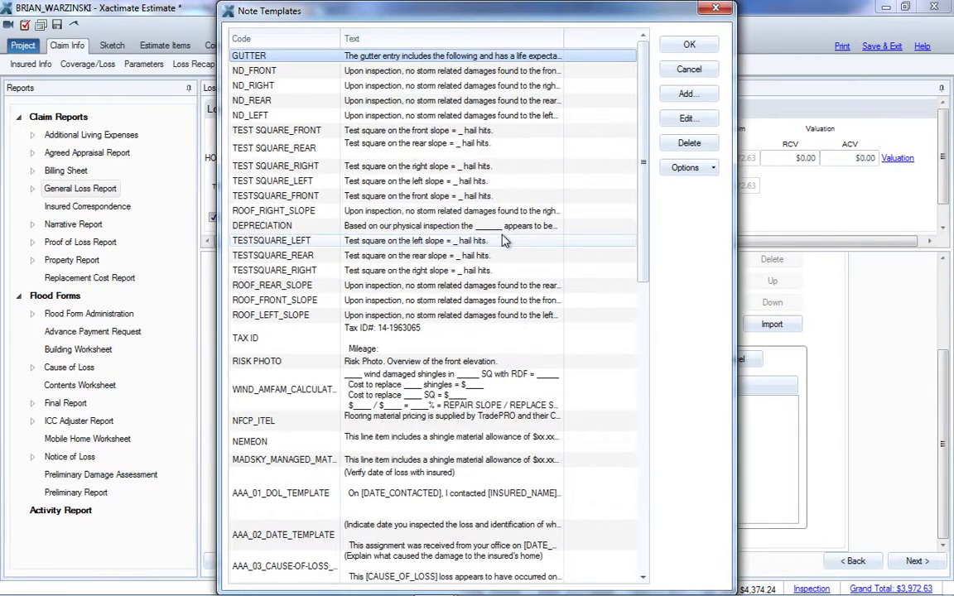
drag(644, 149, 667, 451)
click(382, 234)
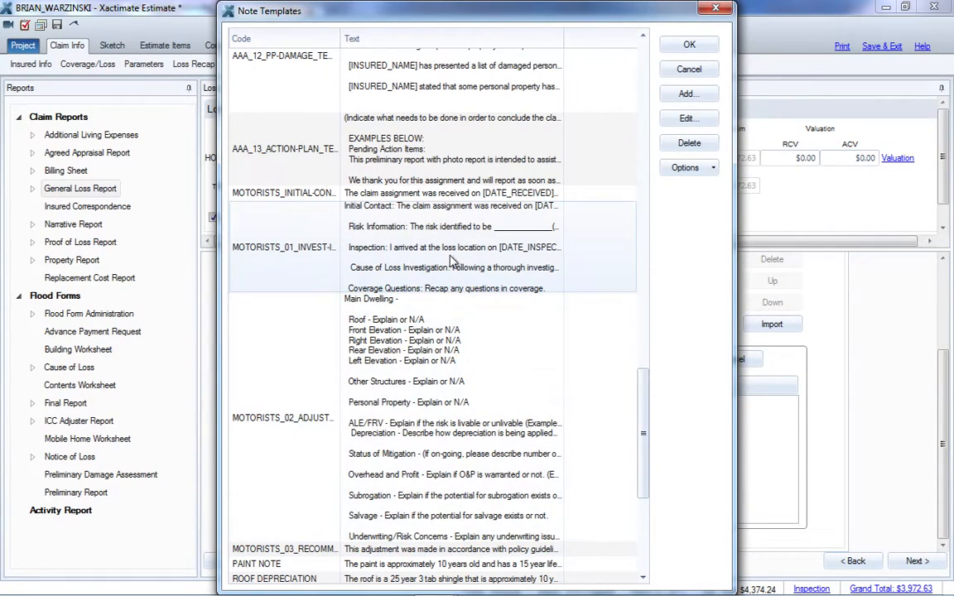
click(289, 261)
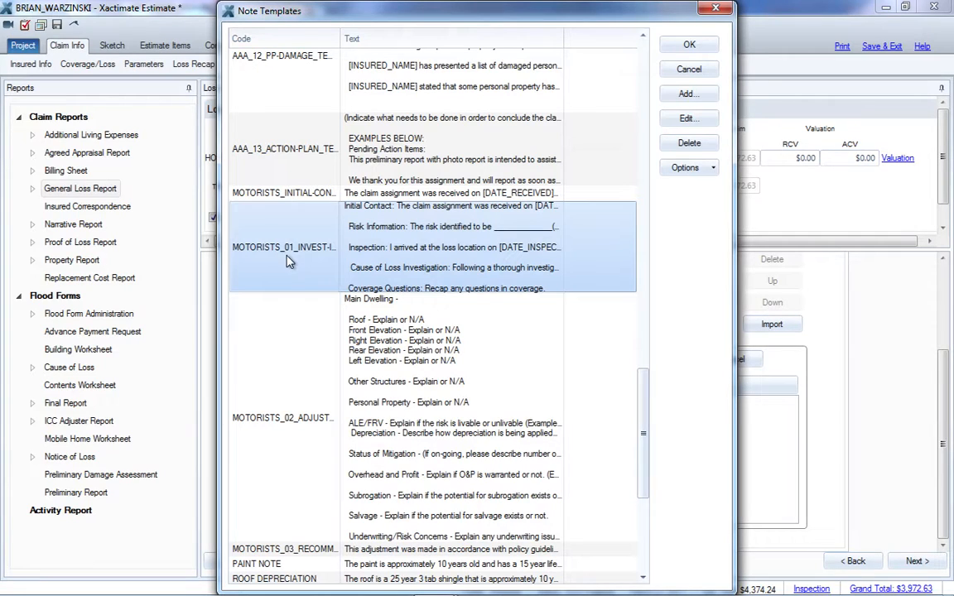
click(690, 44)
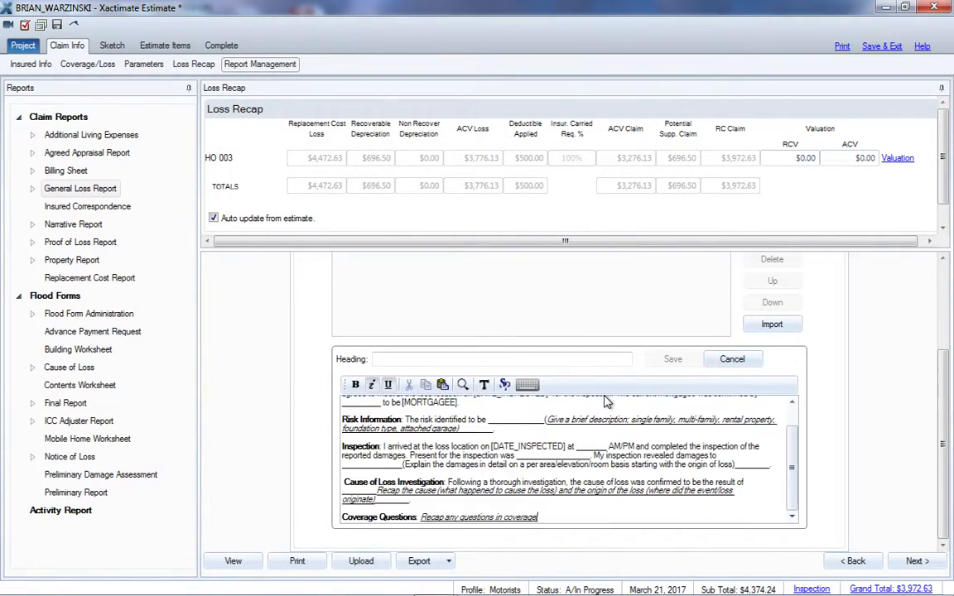
Give the remark the heading INVESTIGATION / INSPECTION
drag(794, 470, 858, 380)
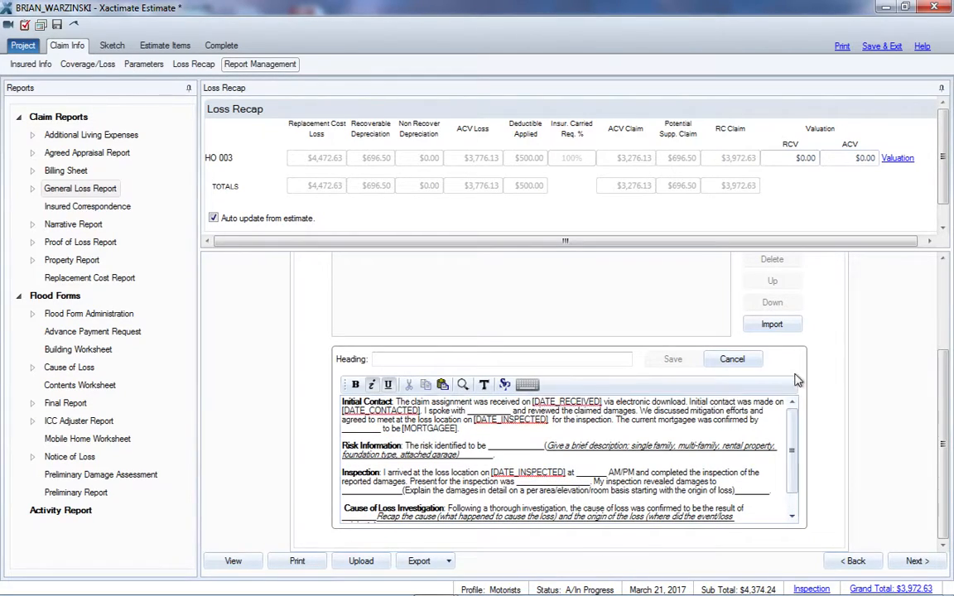
click(383, 359)
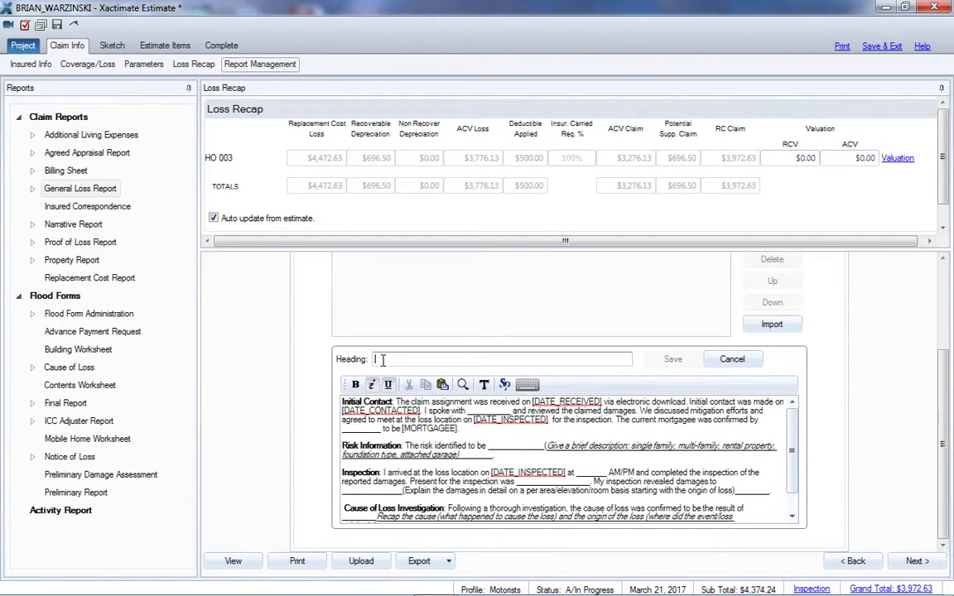
text(INVE)
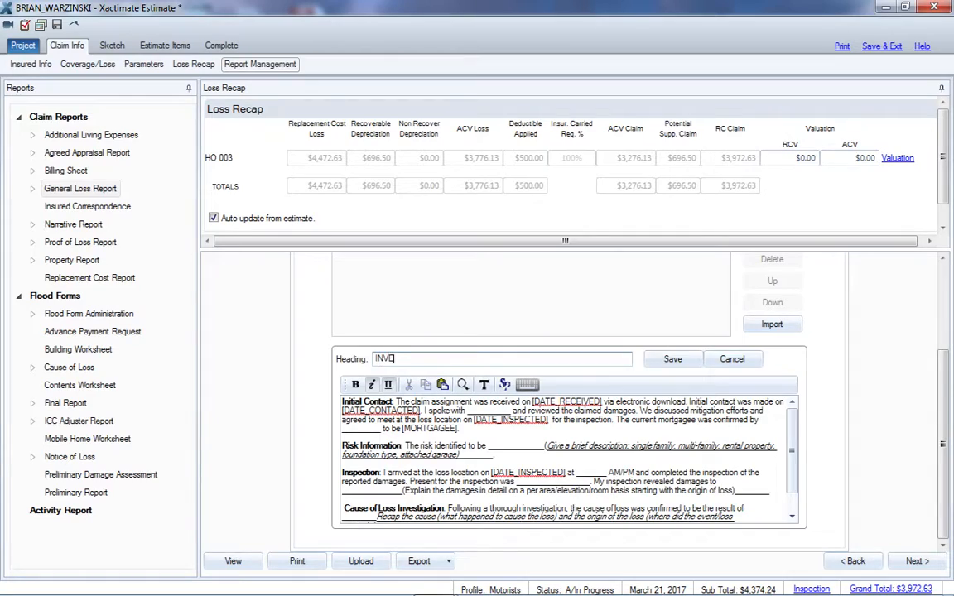
text(STIGATION / INSPECTION)
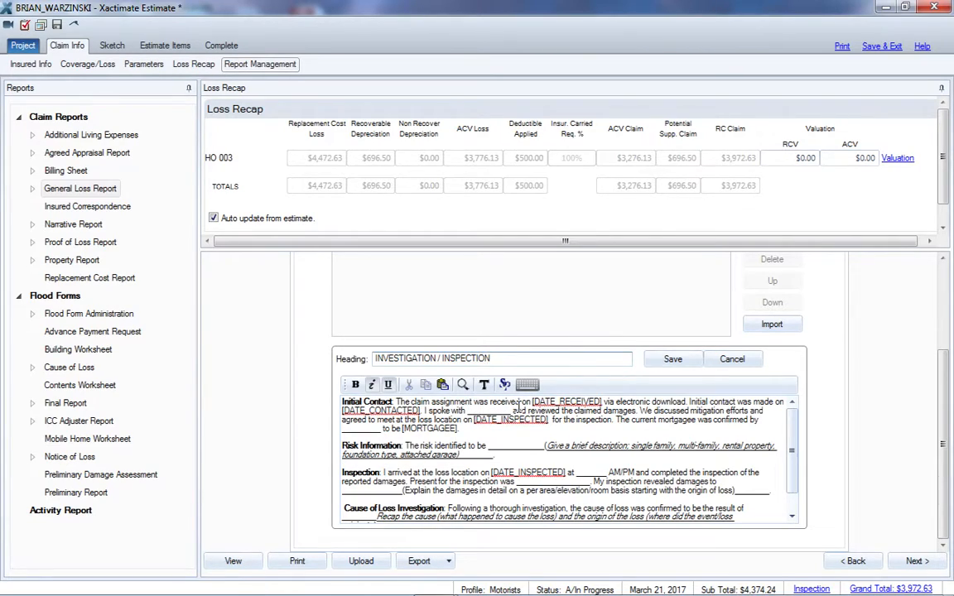
Fill the Initial Contact paragraph's blanks for the person spoken with and the person confirming the mortgagee with the contact's title and surname
click(469, 409)
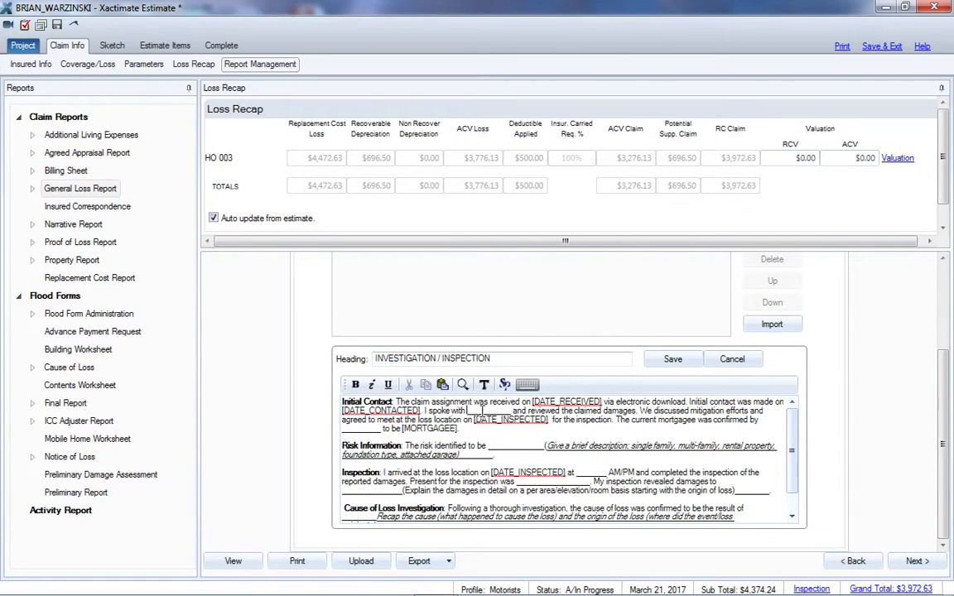
double_click(511, 410)
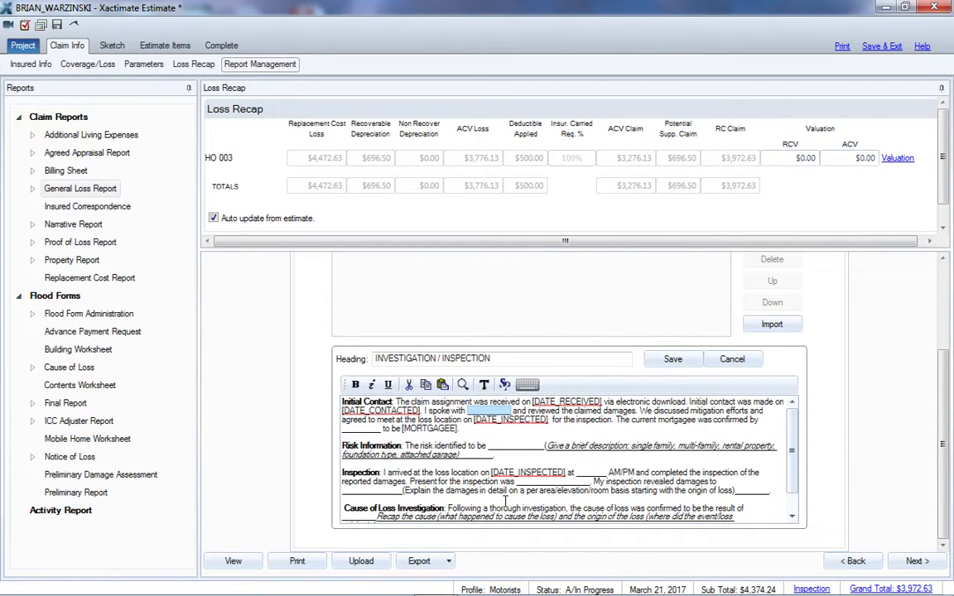
text(M)
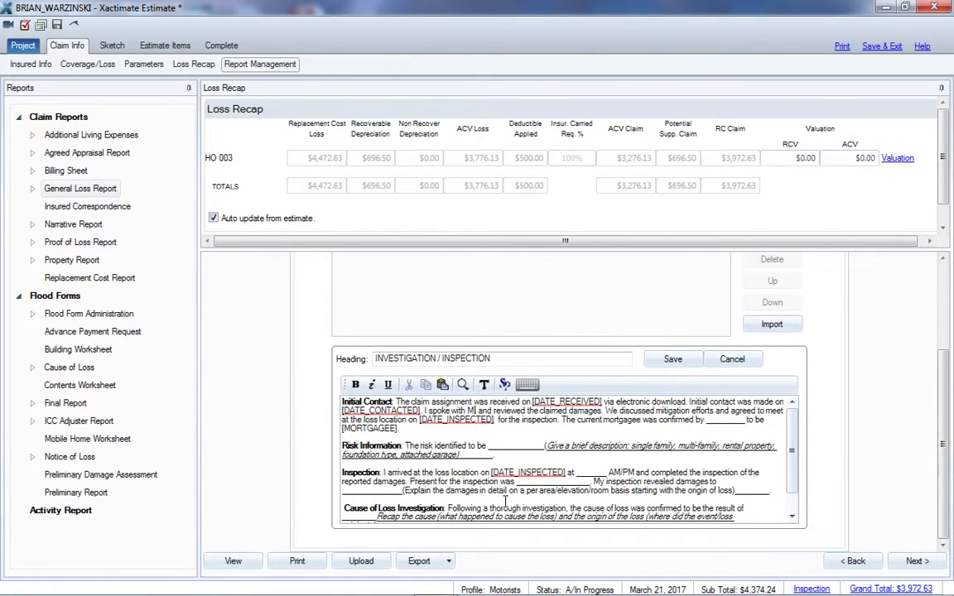
text(r. Johnson)
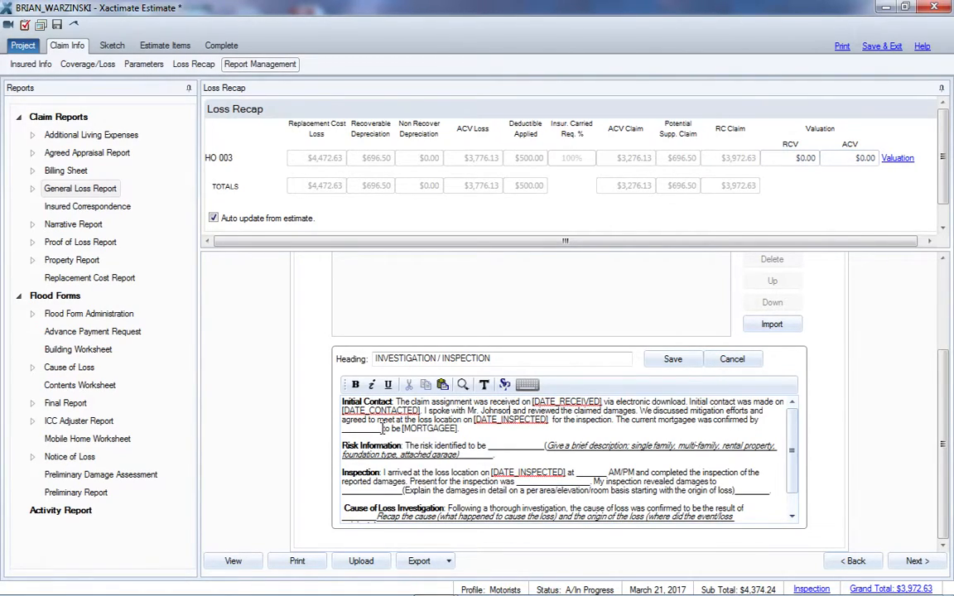
double_click(343, 432)
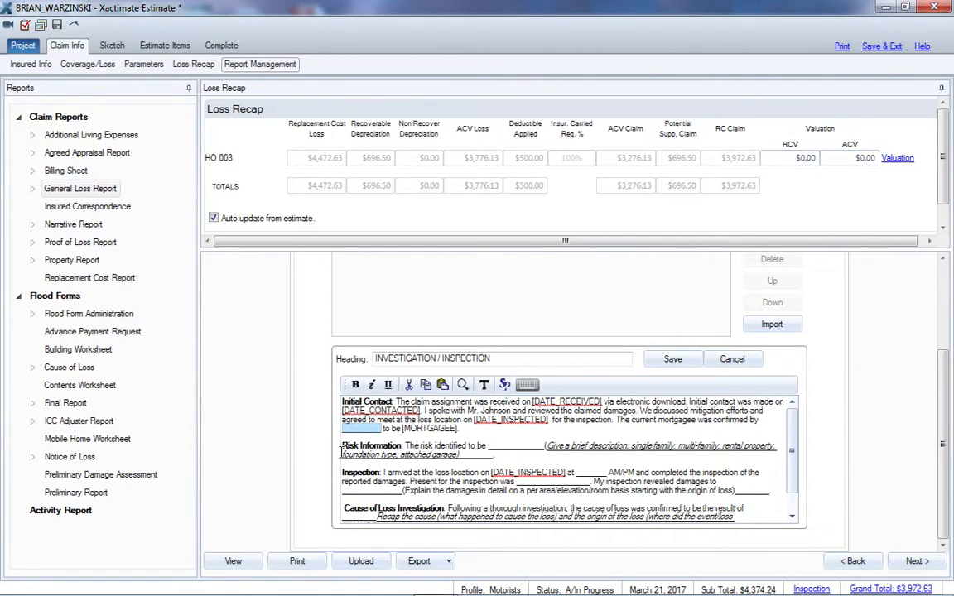
text(Mr. Johnson)
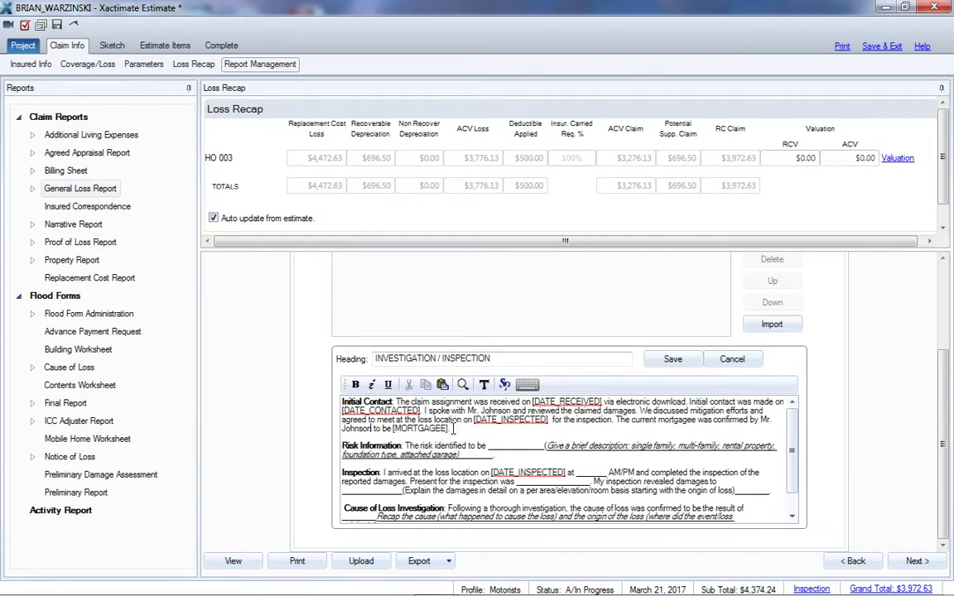
Save the INVESTIGATION / INSPECTION remark and return to the General Loss Report's list of remarks
click(675, 359)
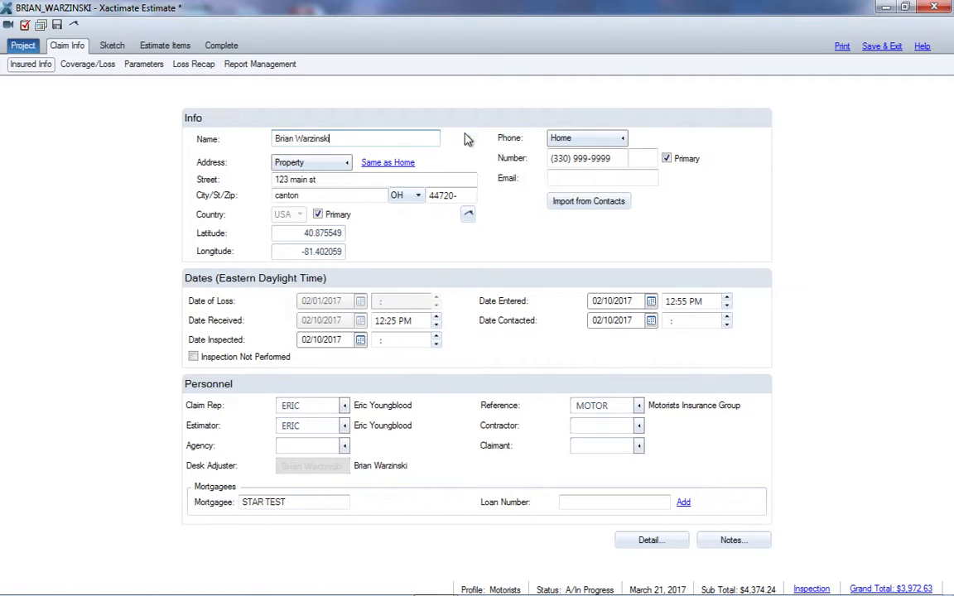
click(265, 65)
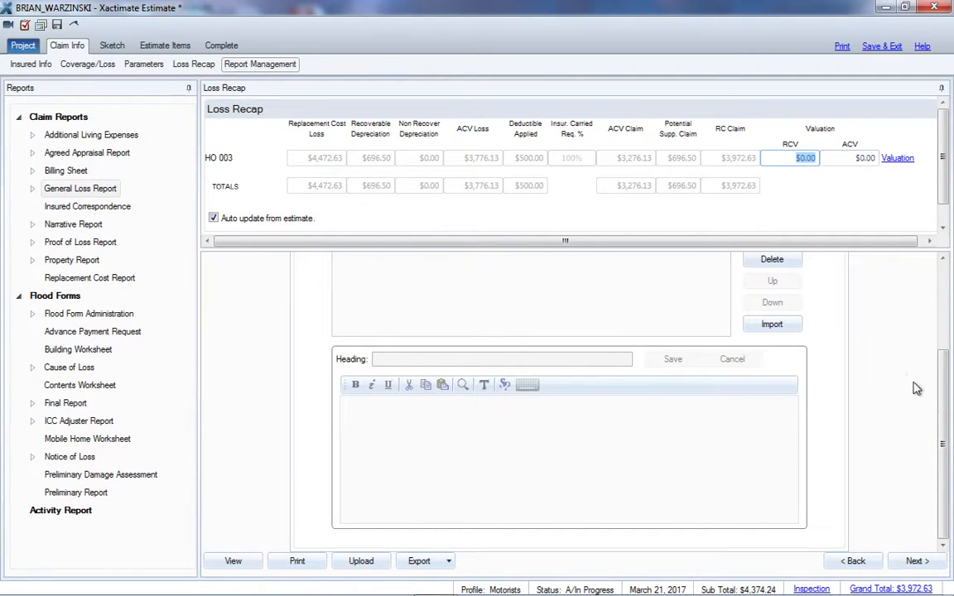
drag(943, 452, 942, 356)
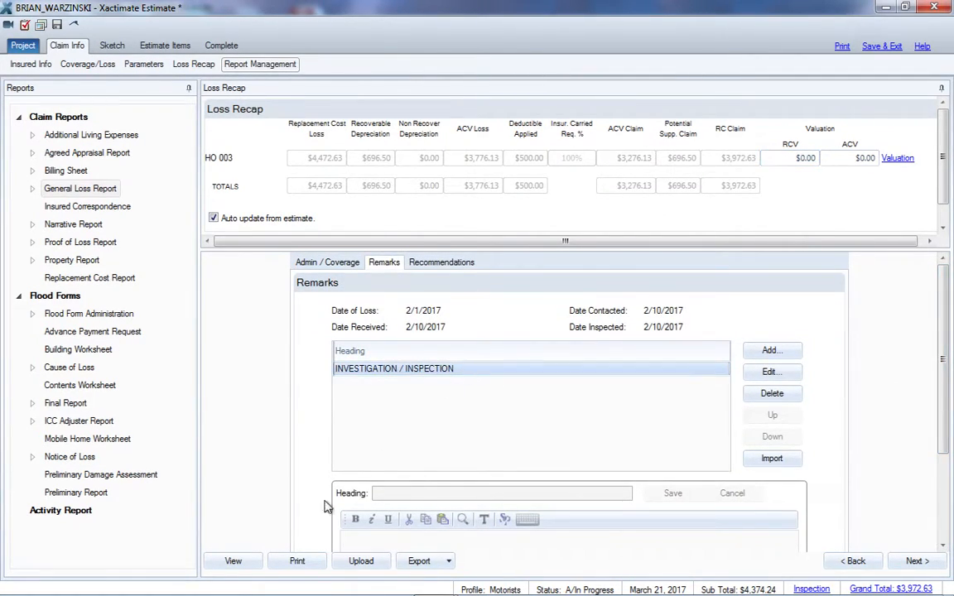
Preview the General Loss Report and review the investigation remark through to the statement of loss
click(228, 562)
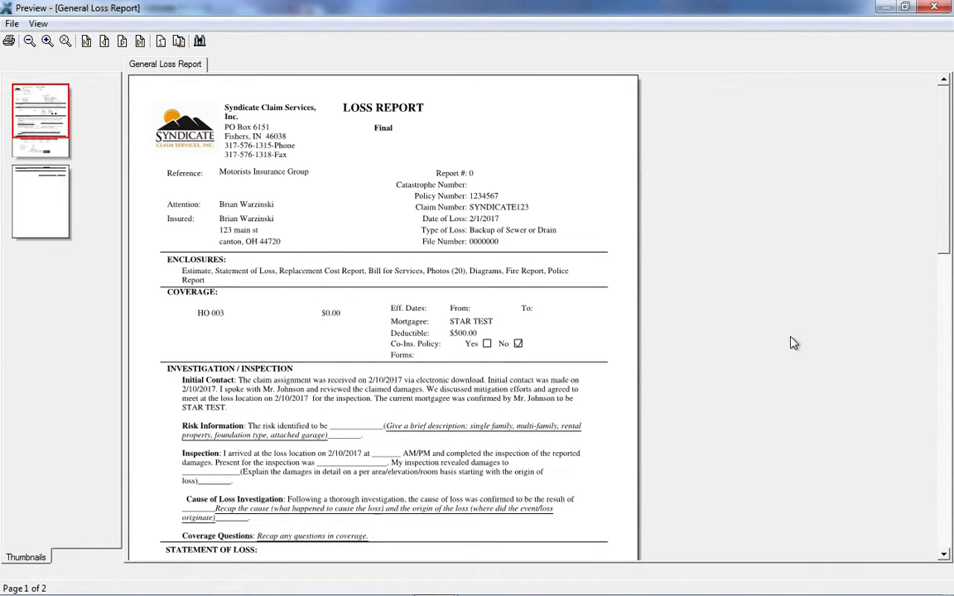
drag(948, 134, 947, 190)
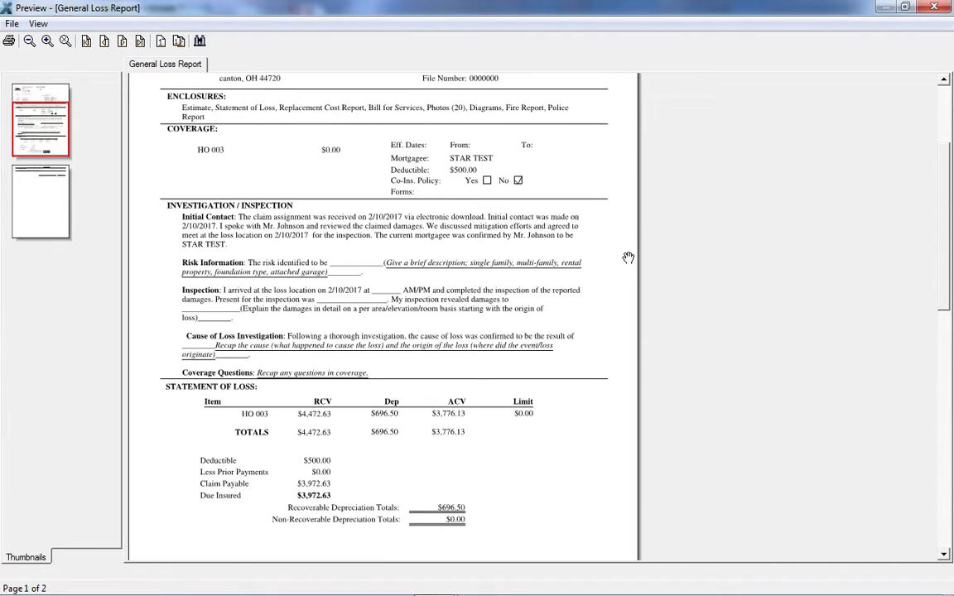
click(934, 7)
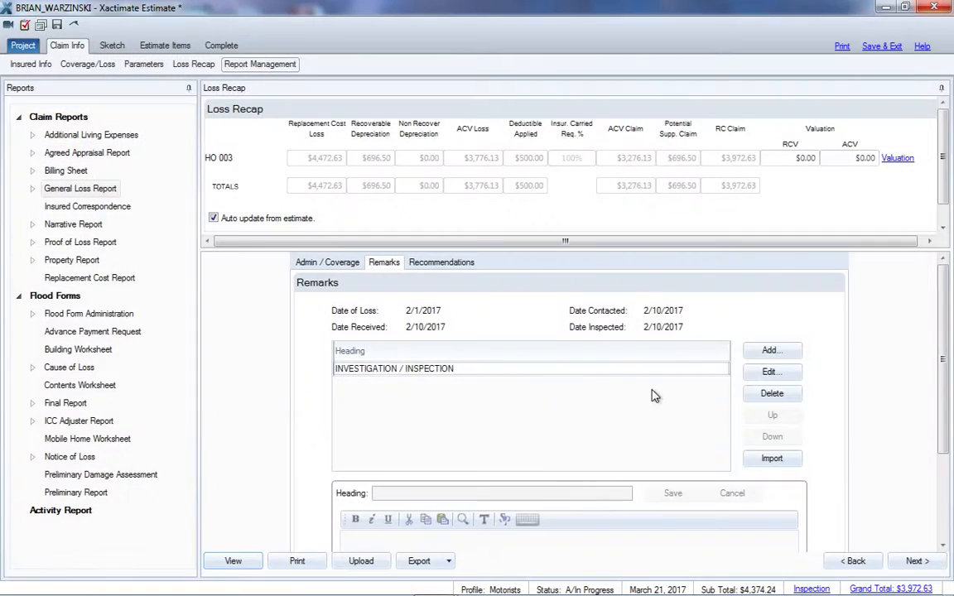
Add a second remark to the General Loss Report and load the MOTORISTS_02 adjustment note template into its body
click(394, 369)
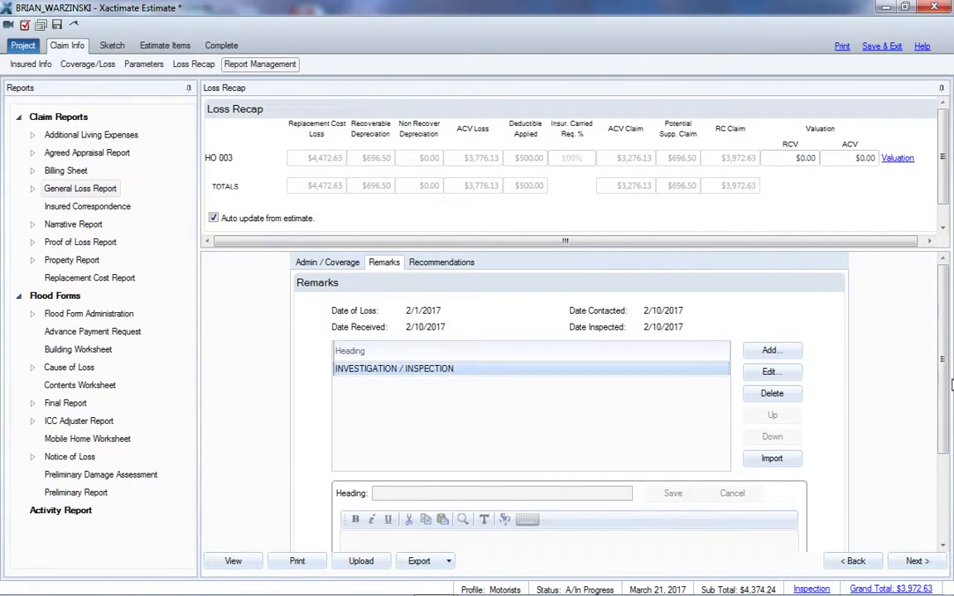
scroll(944, 384, down, 1)
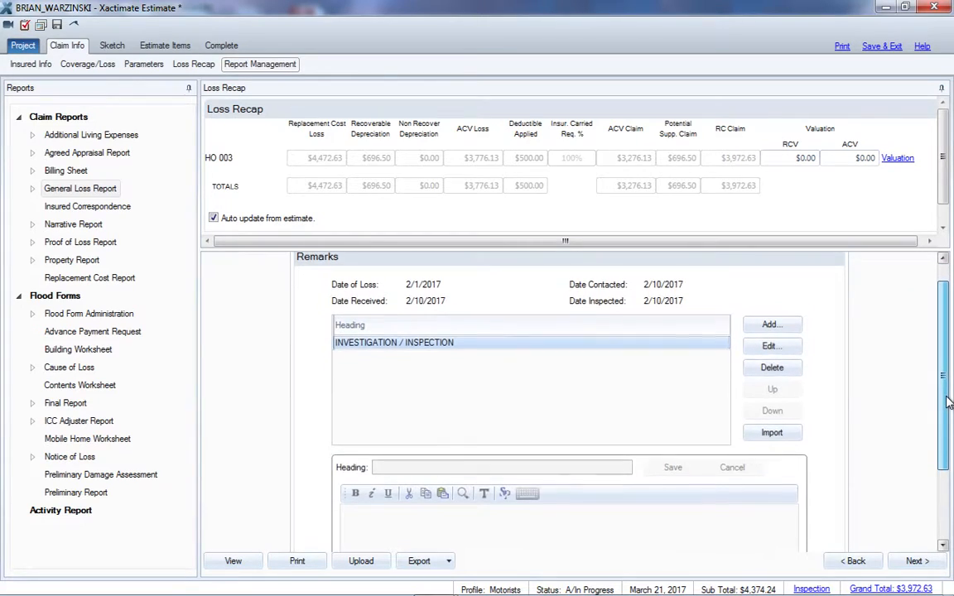
click(783, 325)
scroll(941, 392, down, 4)
click(490, 443)
right_click(490, 445)
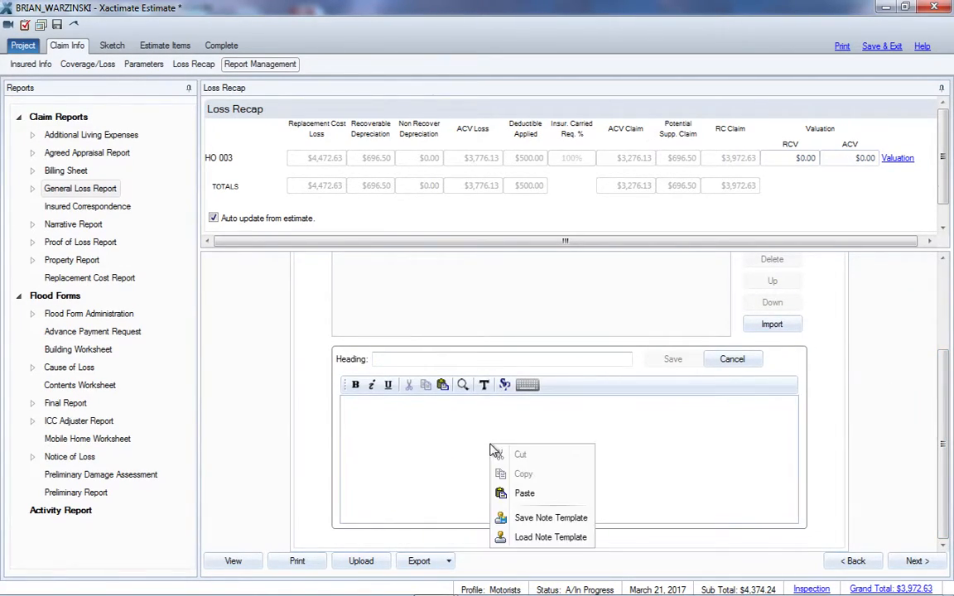
click(560, 538)
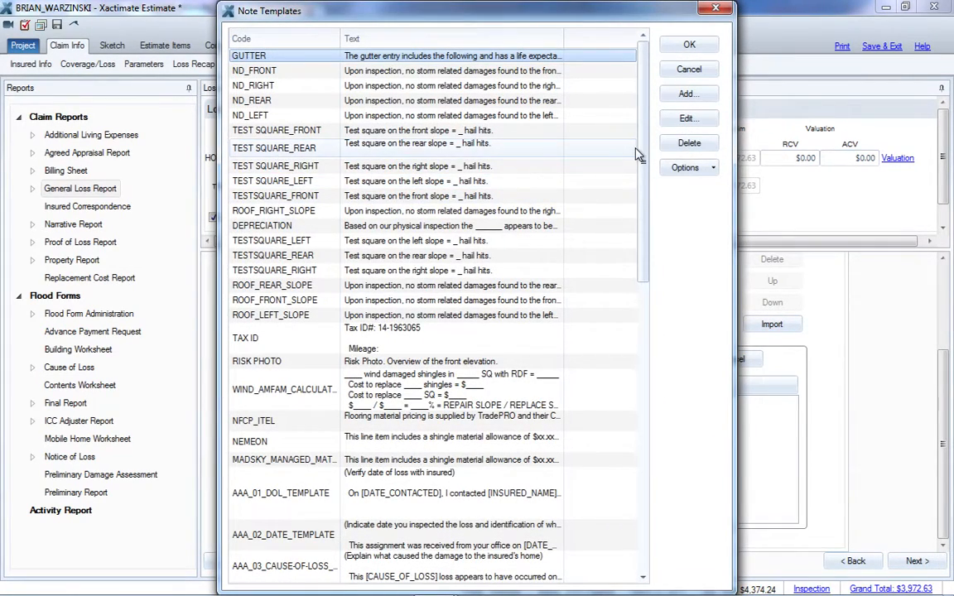
drag(638, 155, 667, 495)
click(323, 441)
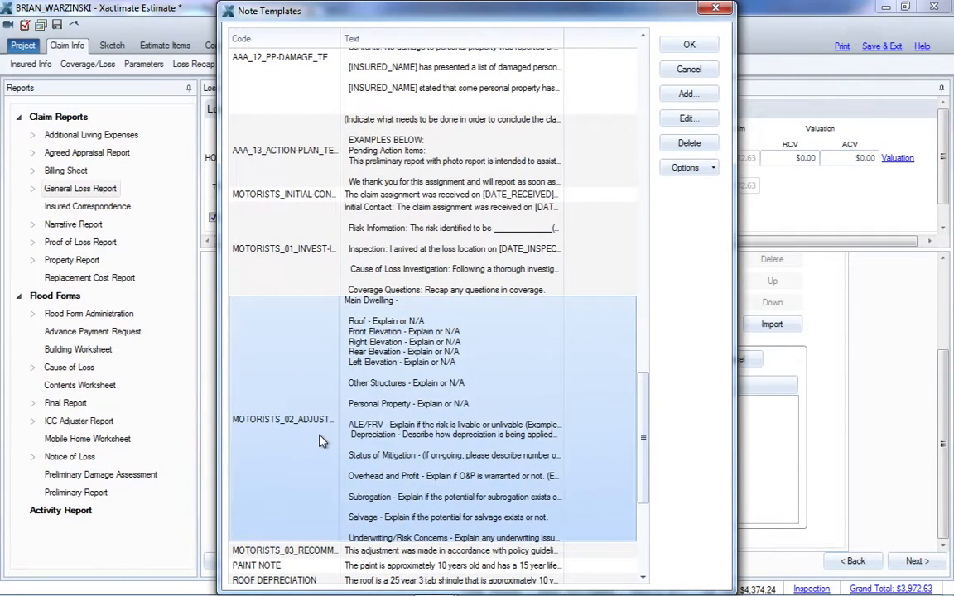
double_click(323, 441)
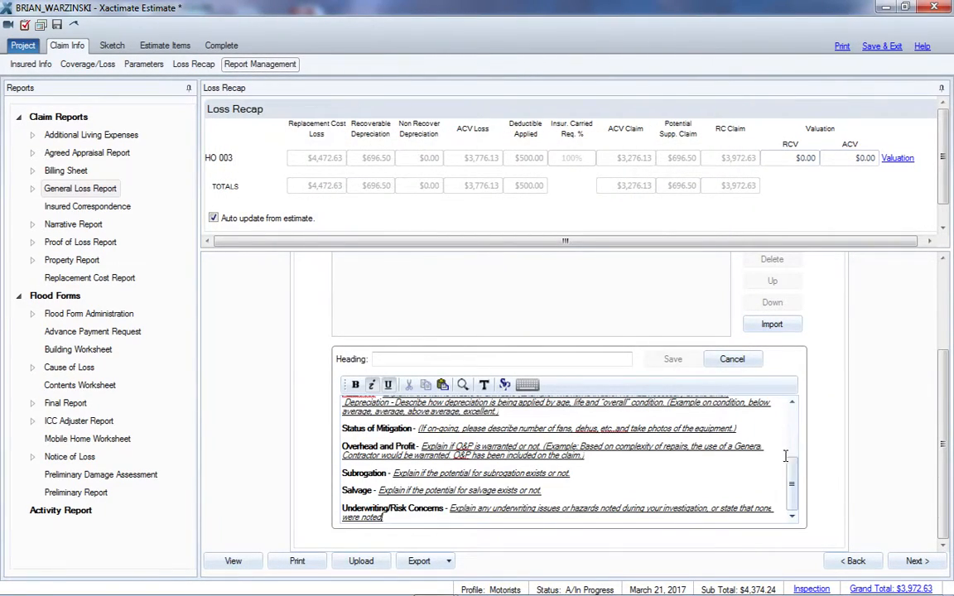
Give the second remark the heading ADJUSTMENTS AND GENERAL REMARKS and save it
scroll(785, 450, up, 5)
click(399, 361)
text(ADJUSTMENTS AND GE)
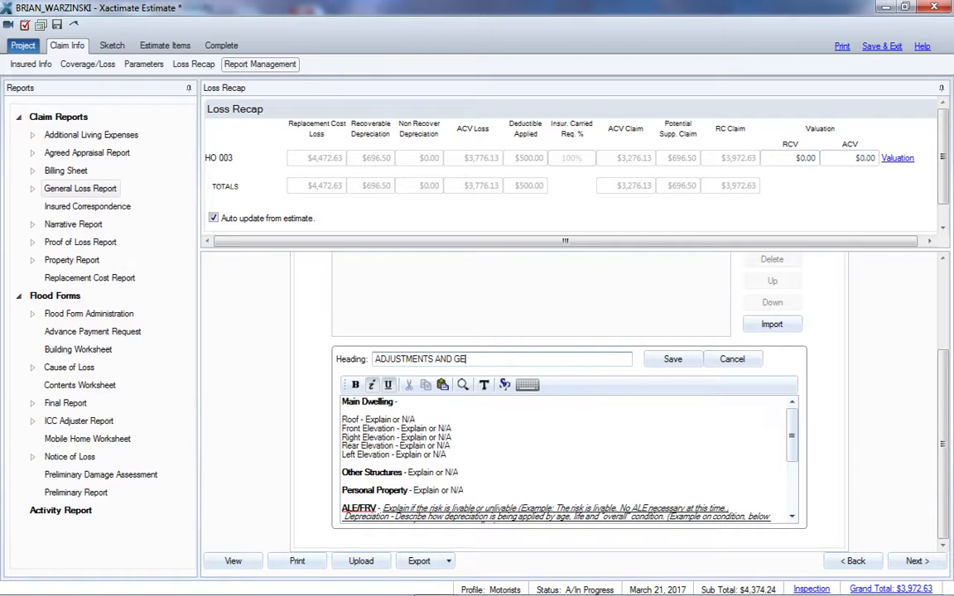
text(RNERAL REMARKS)
click(673, 359)
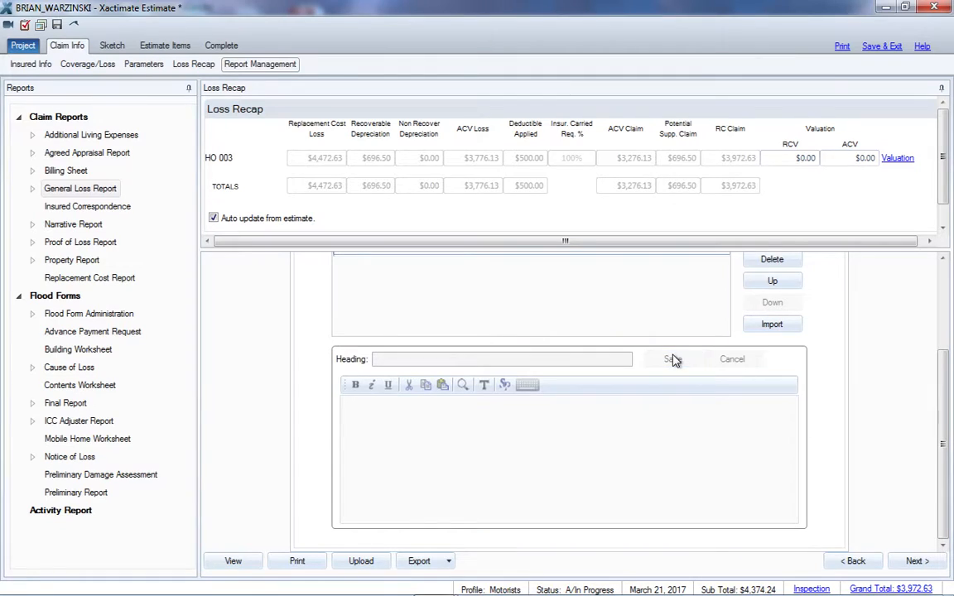
Preview the General Loss Report and read through the adjustments and general remarks section across both pages
click(237, 563)
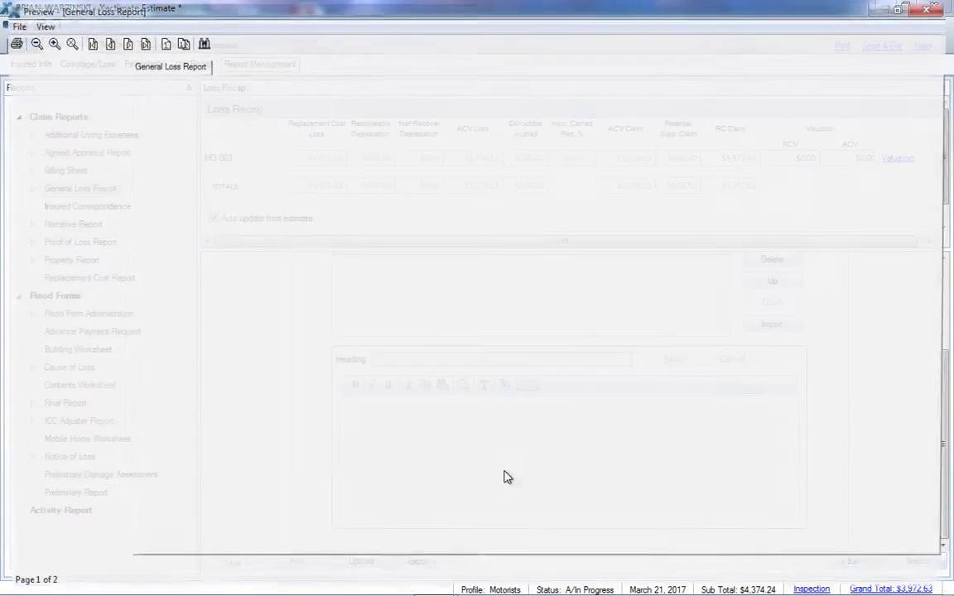
drag(943, 176, 945, 252)
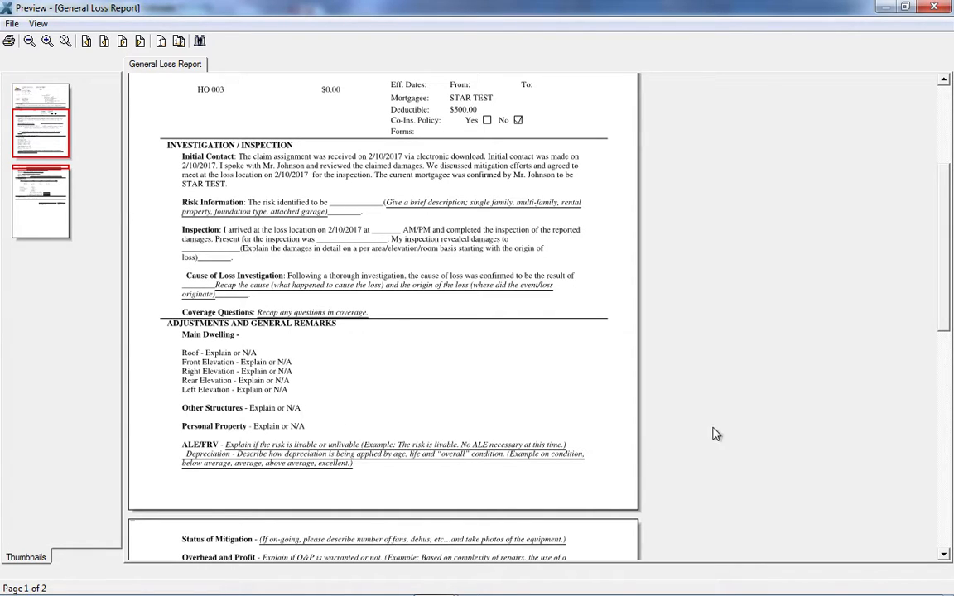
drag(950, 234, 951, 312)
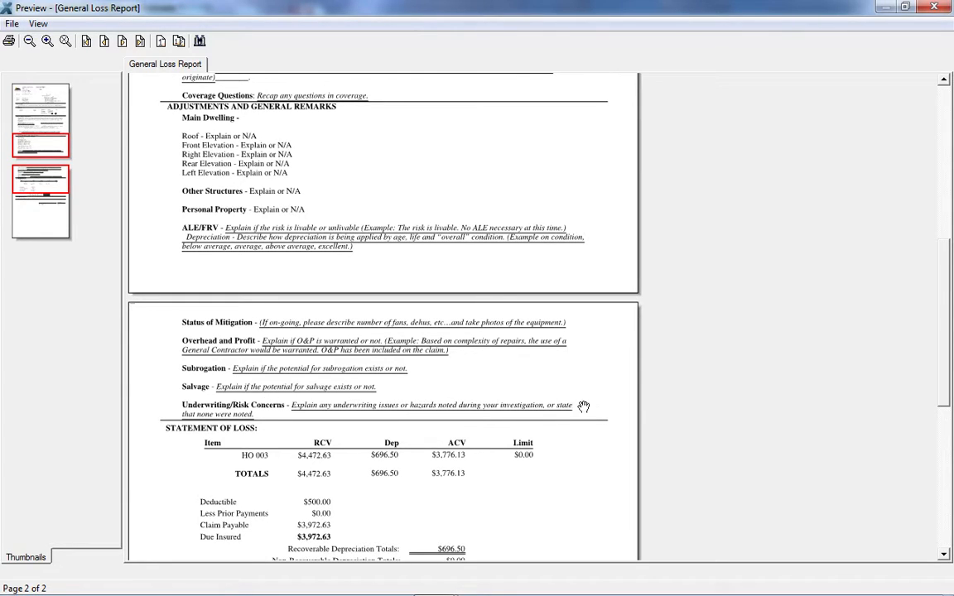
click(936, 8)
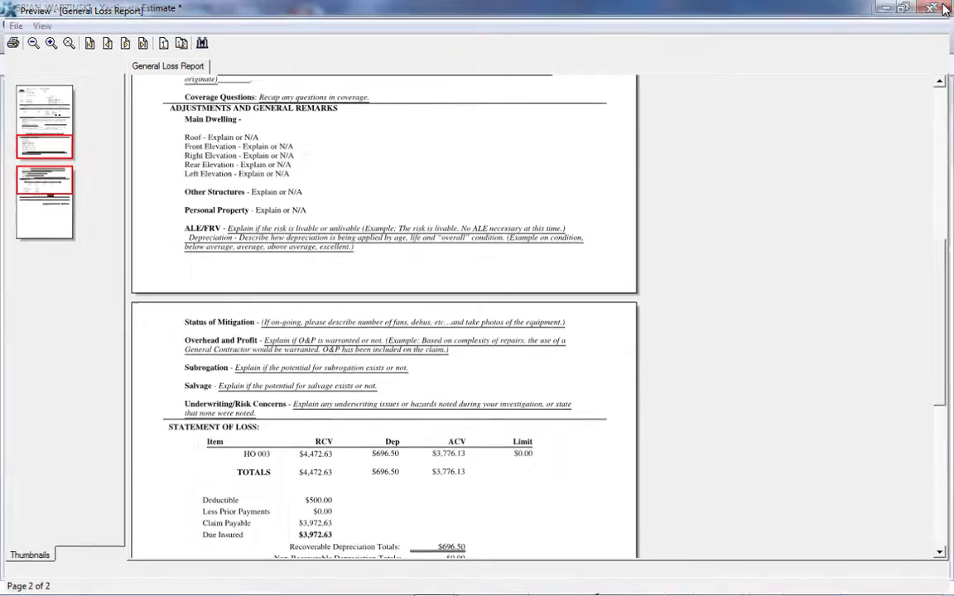
Add a third remark and load the MOTORISTS_03 recommendation note template into its body
mouse_move(944, 443)
mouse_down()
mouse_move(944, 335)
mouse_move(949, 454)
mouse_up()
click(770, 350)
click(354, 421)
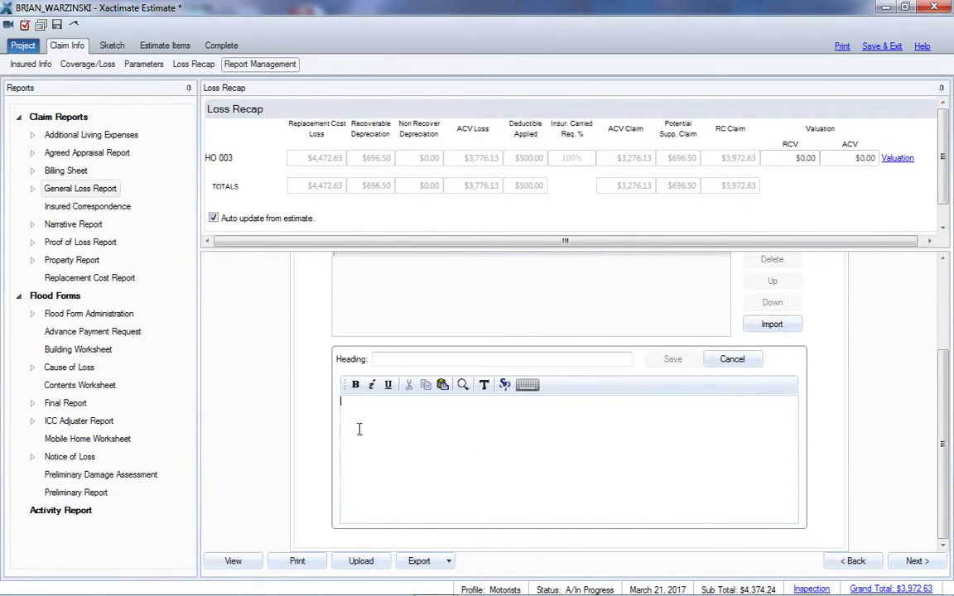
right_click(387, 413)
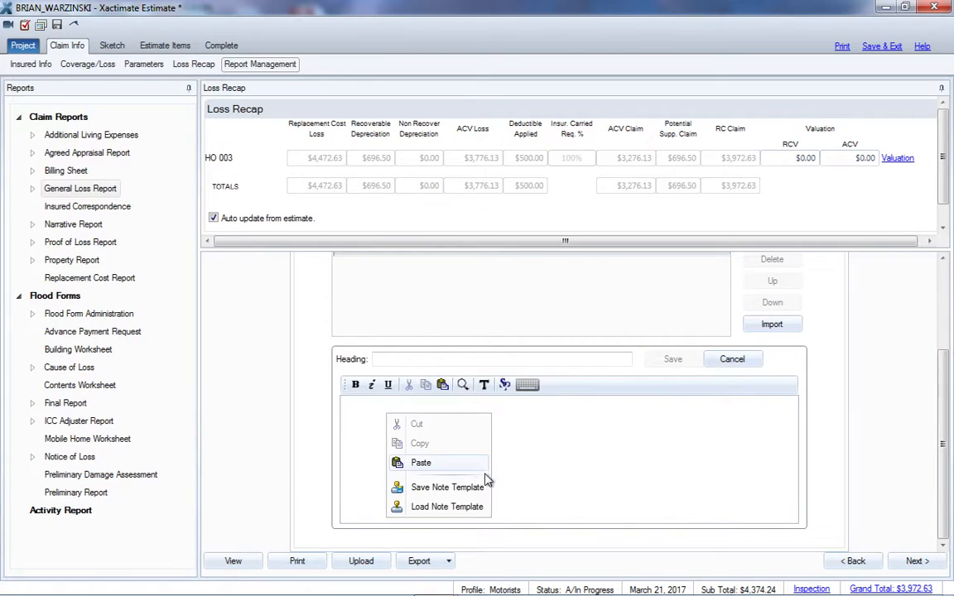
click(454, 504)
drag(644, 163, 652, 525)
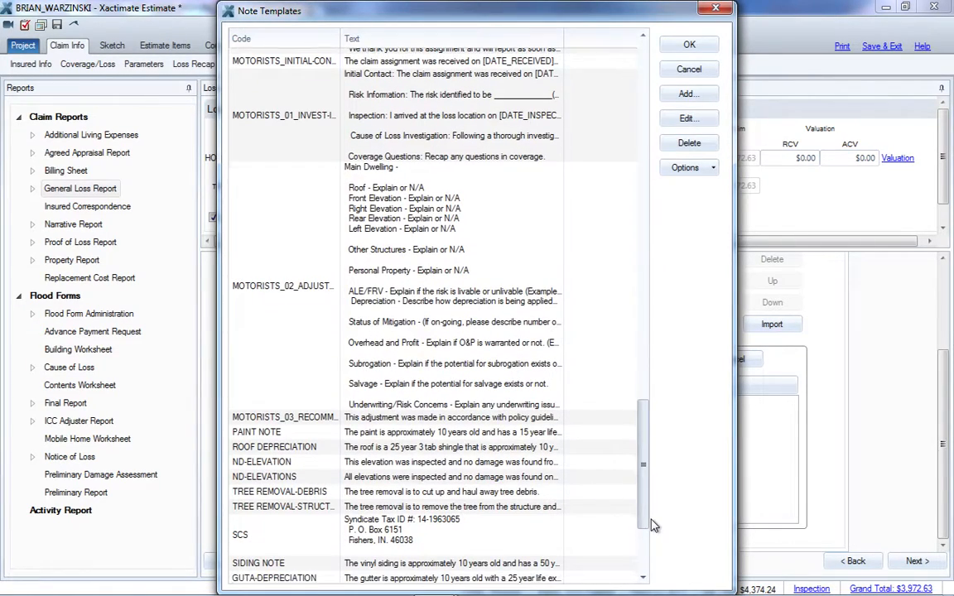
click(482, 420)
double_click(483, 420)
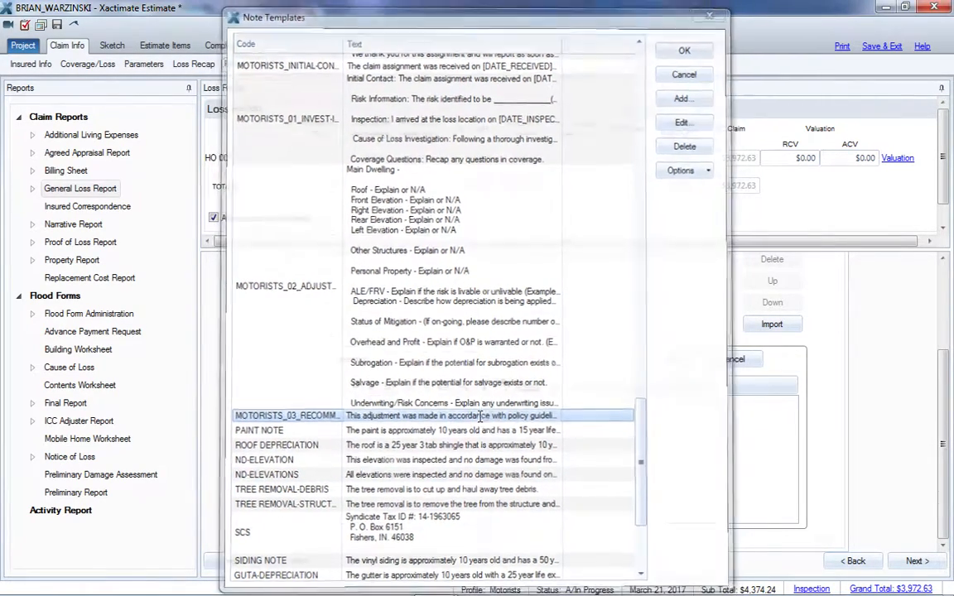
Give the third remark the heading RECOMMENDATIONS and save it
click(400, 359)
text(RECOMMENDATIONS)
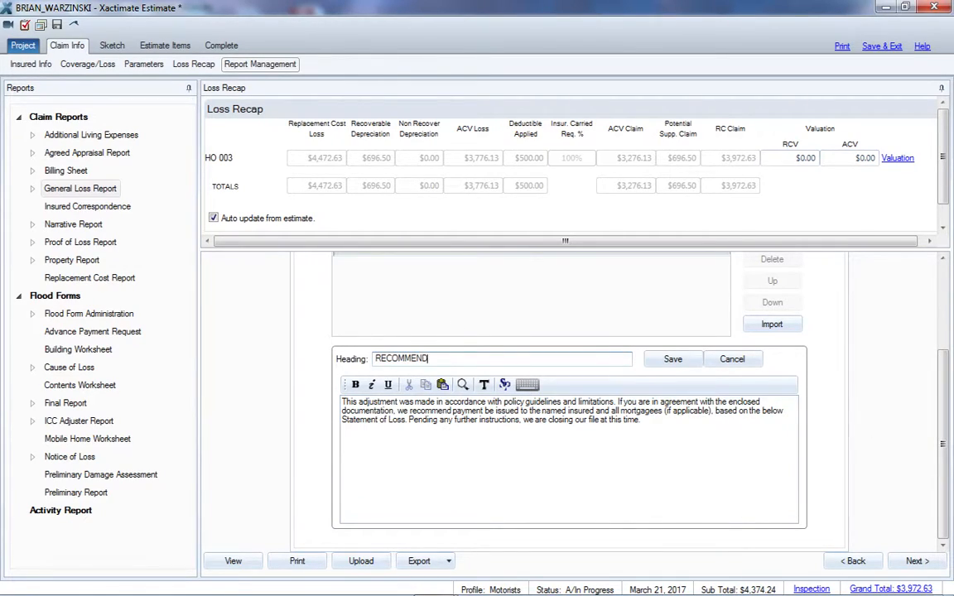
click(673, 359)
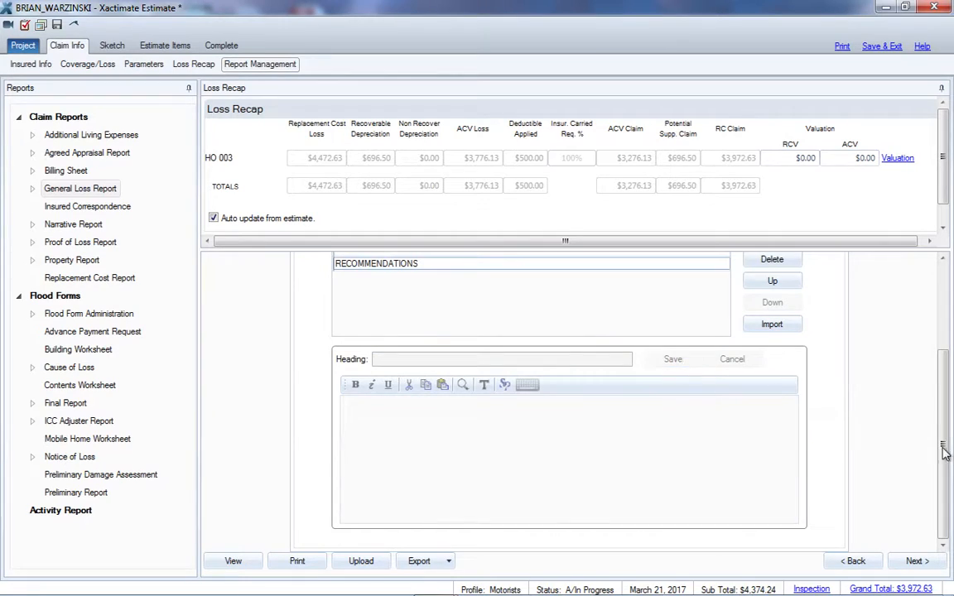
Preview the General Loss Report and check the recommendations remark, statement of loss and closing payment recommendation
click(235, 561)
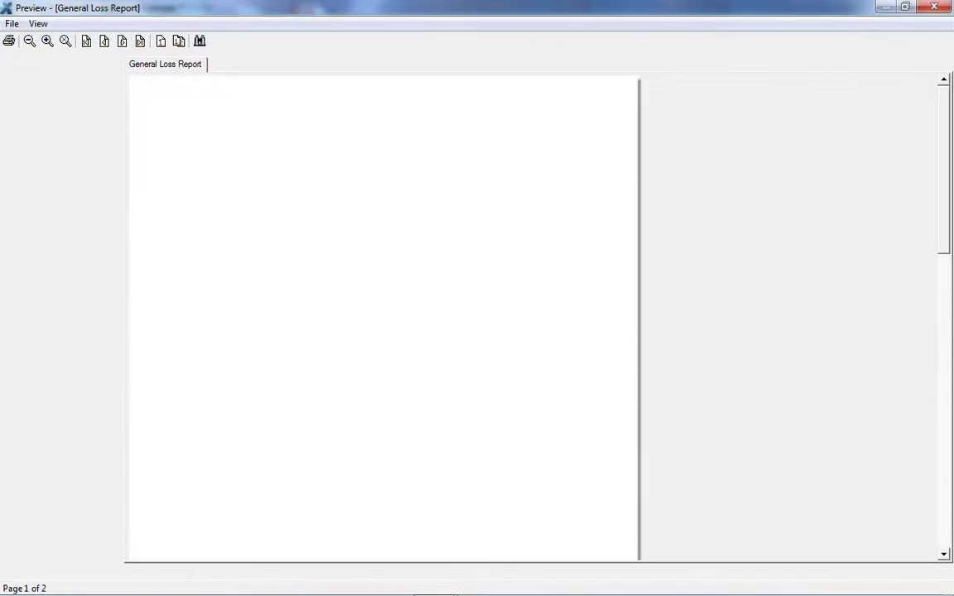
drag(945, 182, 945, 257)
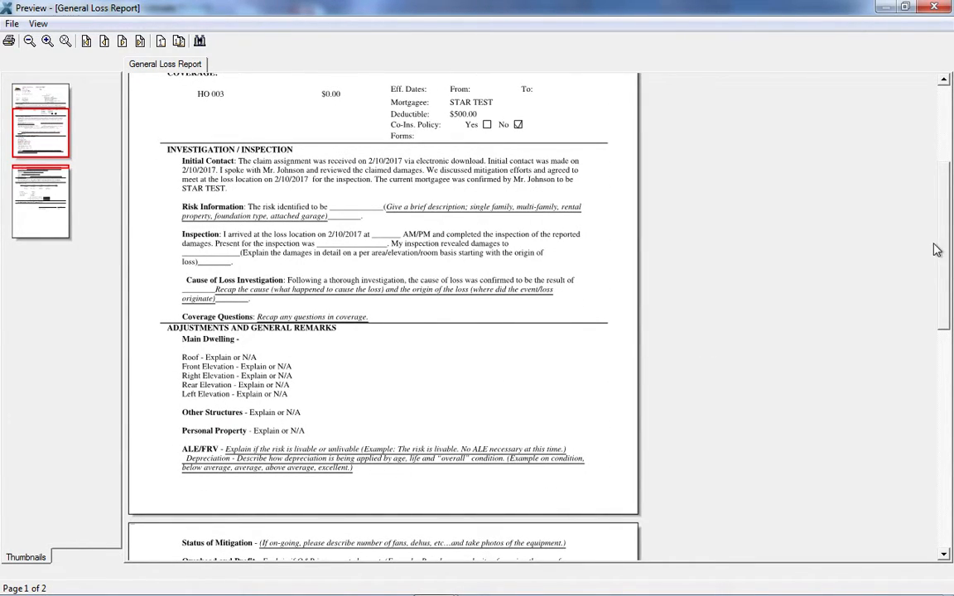
drag(947, 252, 950, 383)
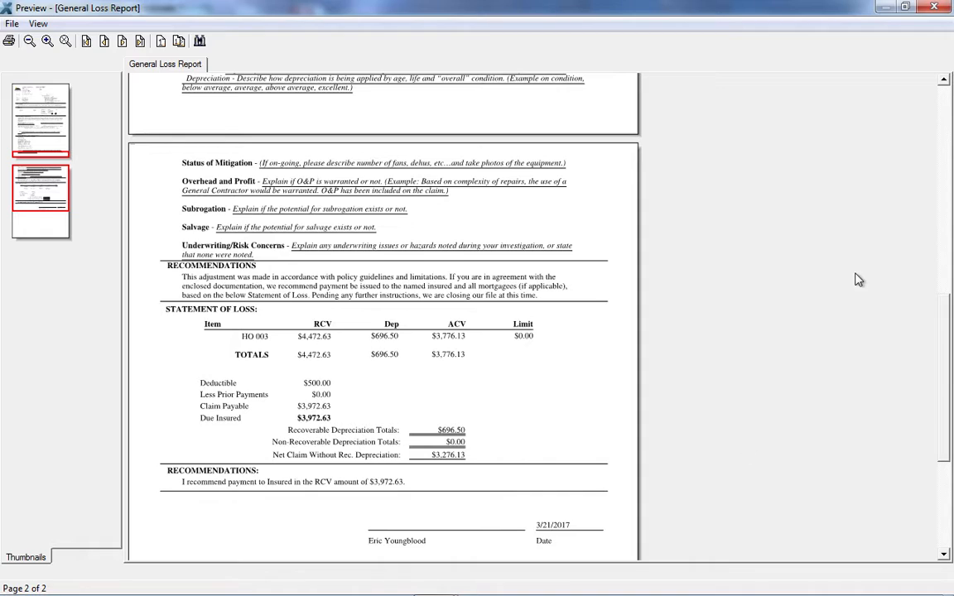
click(935, 7)
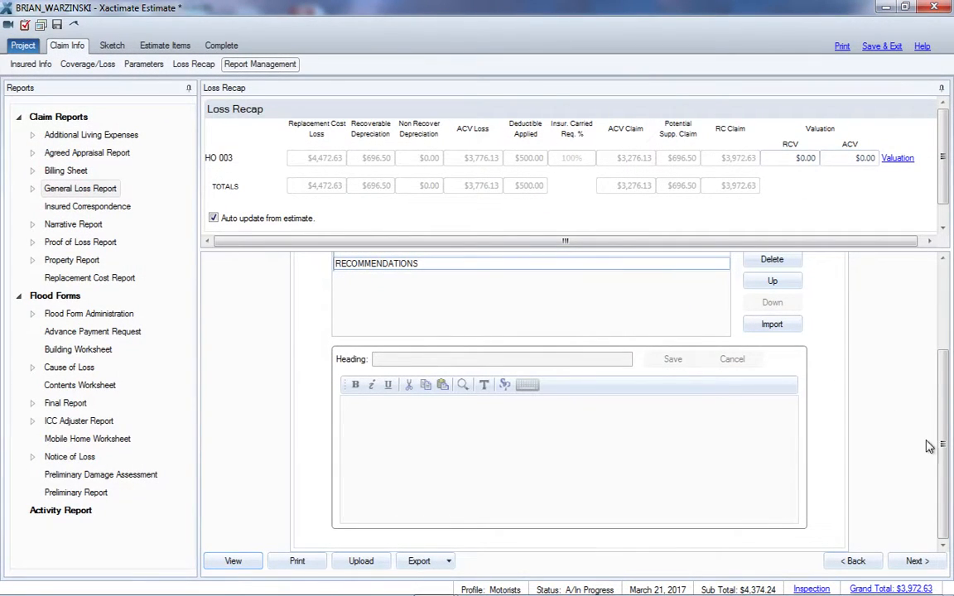
In the report's Recommendations section, set the payment recommendation to the insured to the ACV amount
scroll(943, 426, up, 3)
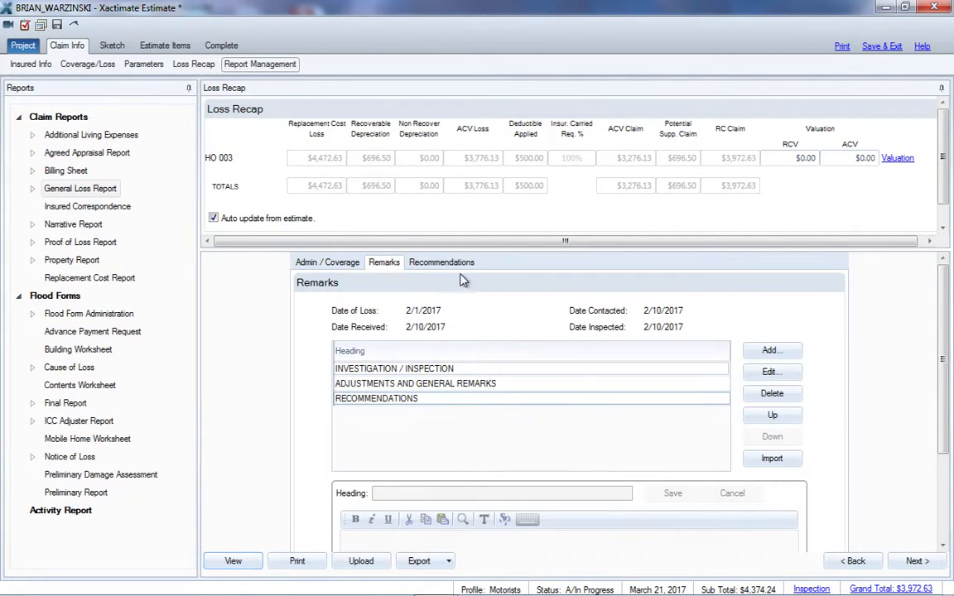
click(427, 262)
drag(946, 309, 946, 416)
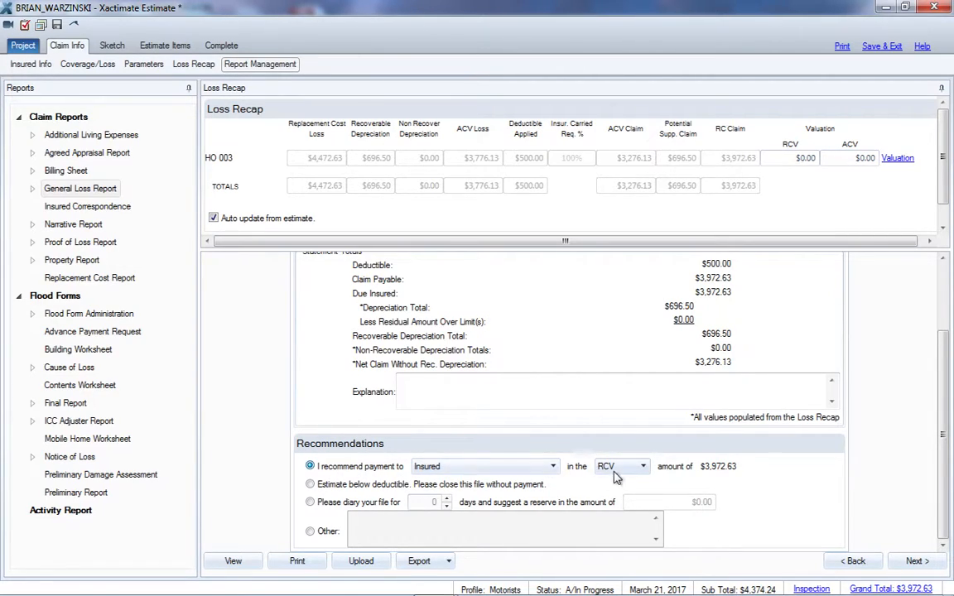
click(640, 468)
click(612, 496)
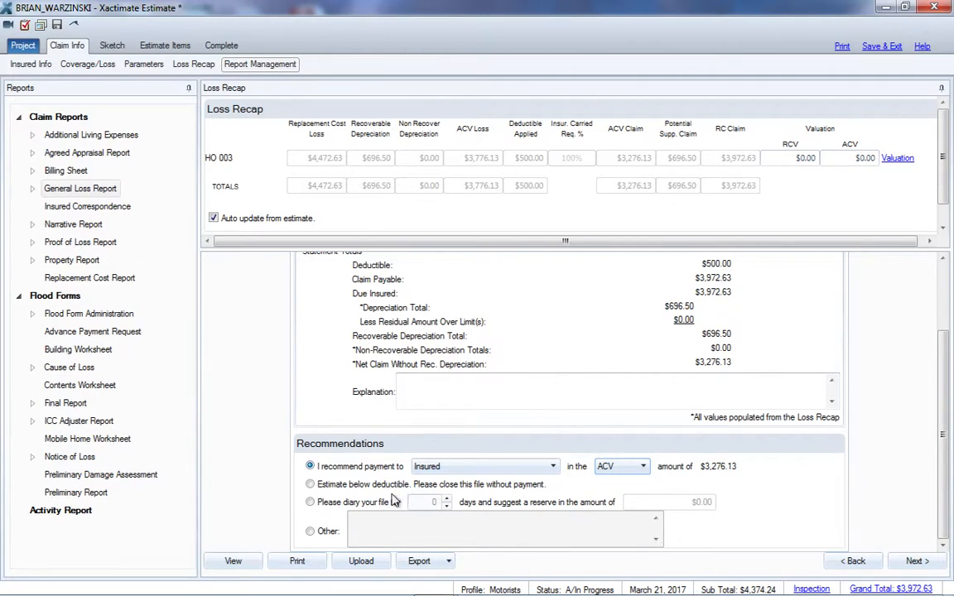
Set the diary recommendation to 14 days with a $5,000.00 suggested reserve, and switch the recommendation choice to Other
click(311, 486)
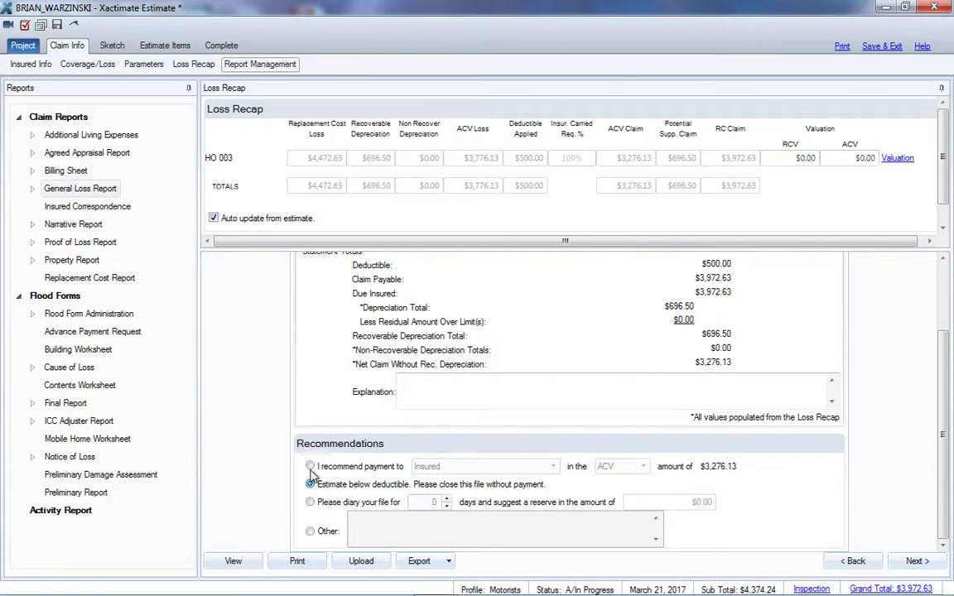
click(311, 504)
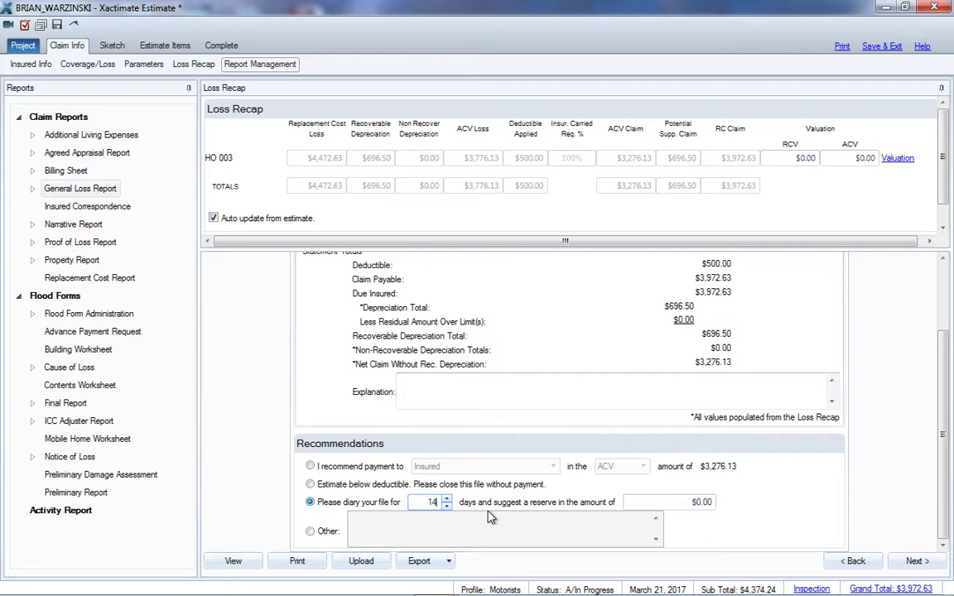
key(Tab)
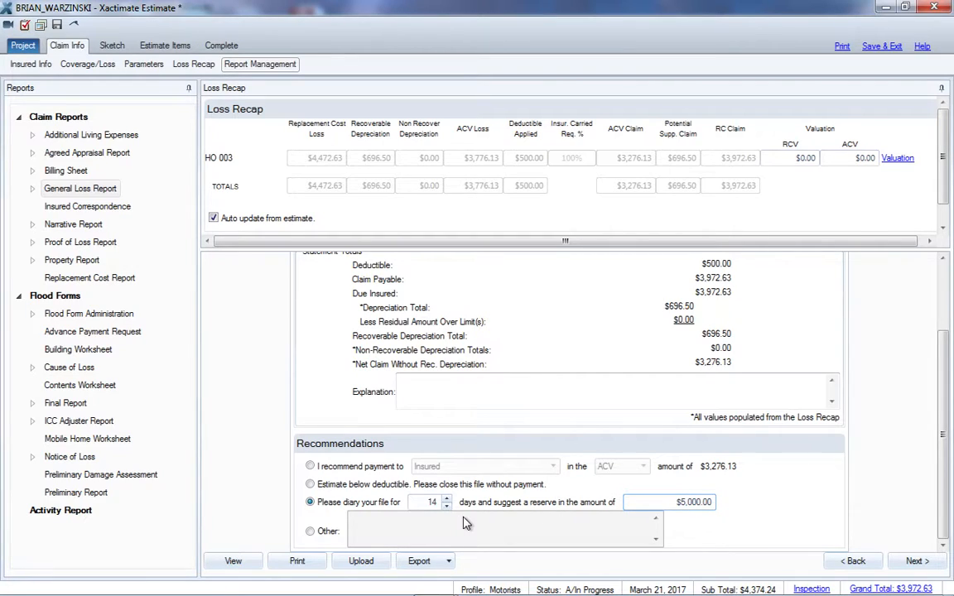
click(311, 532)
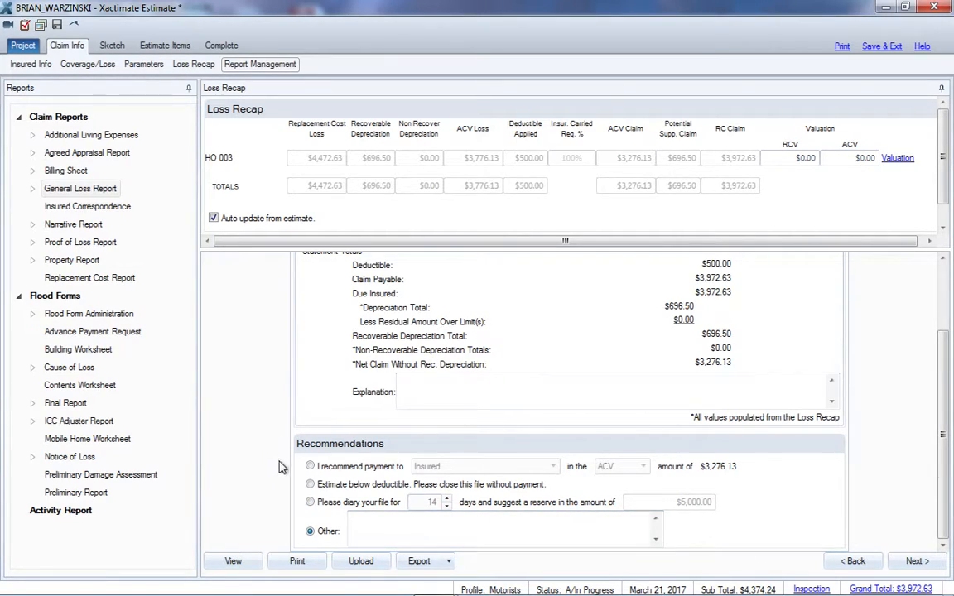
Switch the recommendation back to payment to the insured in the ACV amount and preview the General Loss Report
click(411, 521)
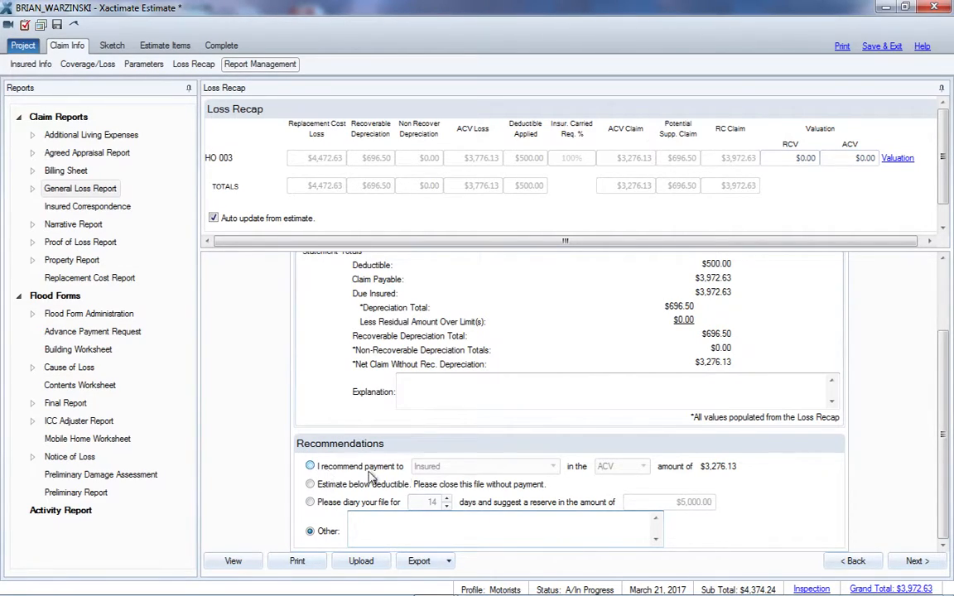
click(311, 467)
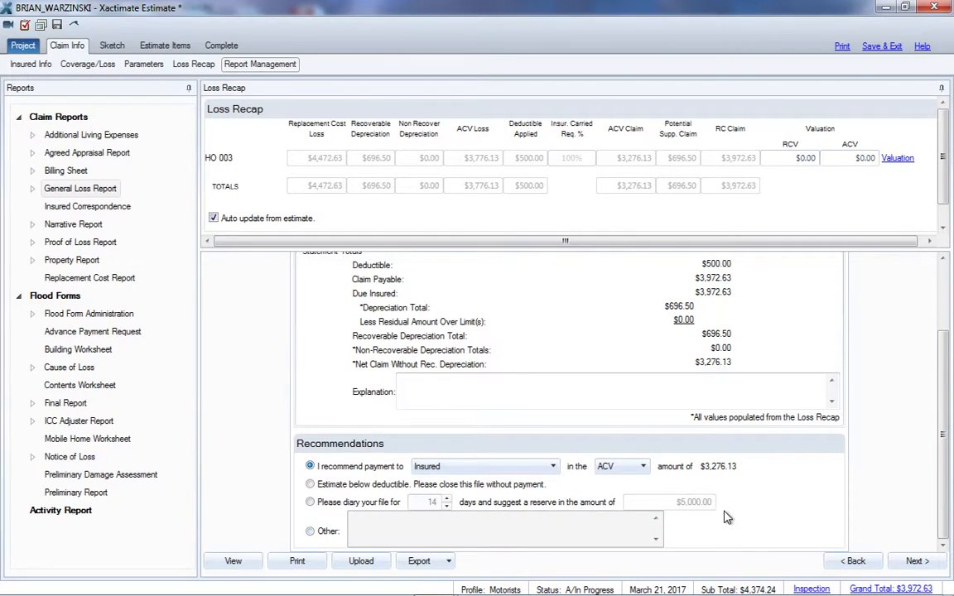
scroll(948, 334, up, 3)
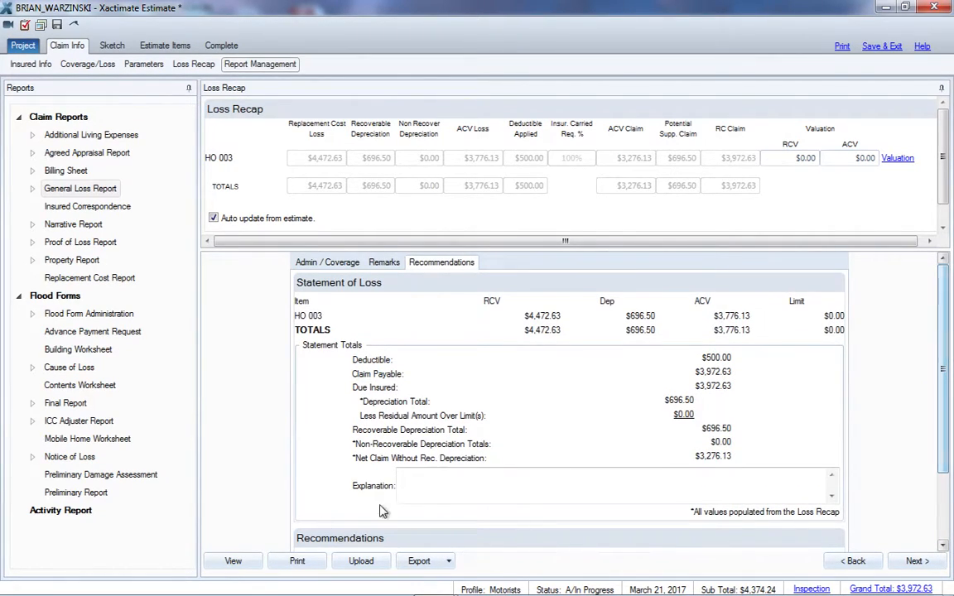
click(232, 562)
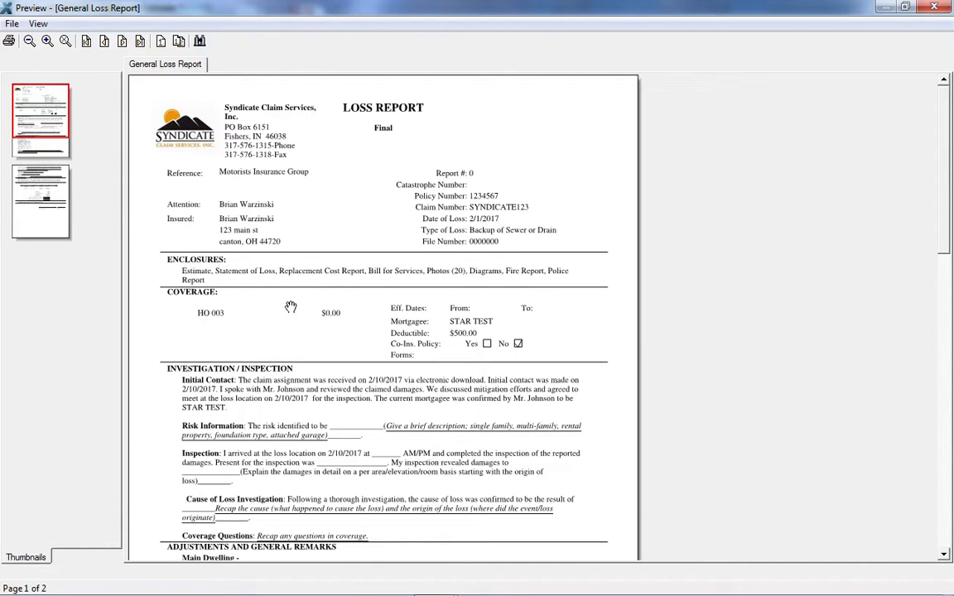
click(936, 10)
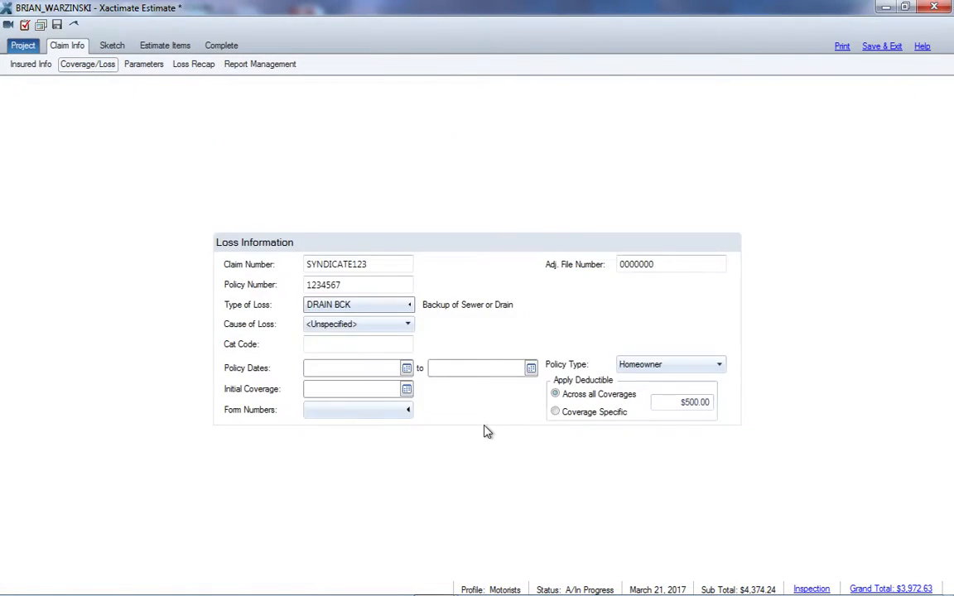
Set the policy limit of the HO 003 coverage to $150,000.00 in the claim's coverage information
click(469, 429)
text(1500)
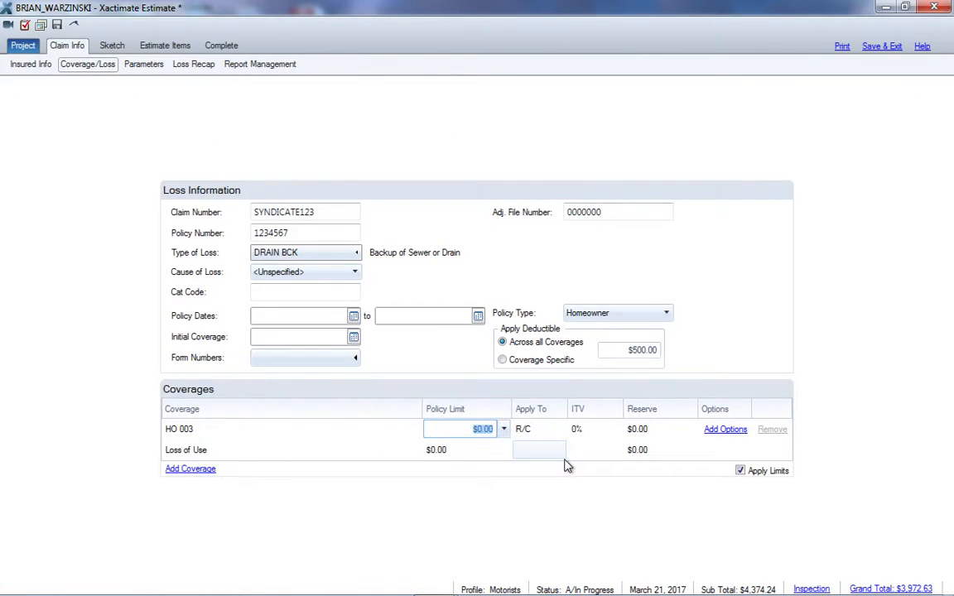
key(Return)
text(0)
key(Return)
Set the General Loss Report's number to 1 and preview the report from the coverage section through the closing recommendation
click(259, 65)
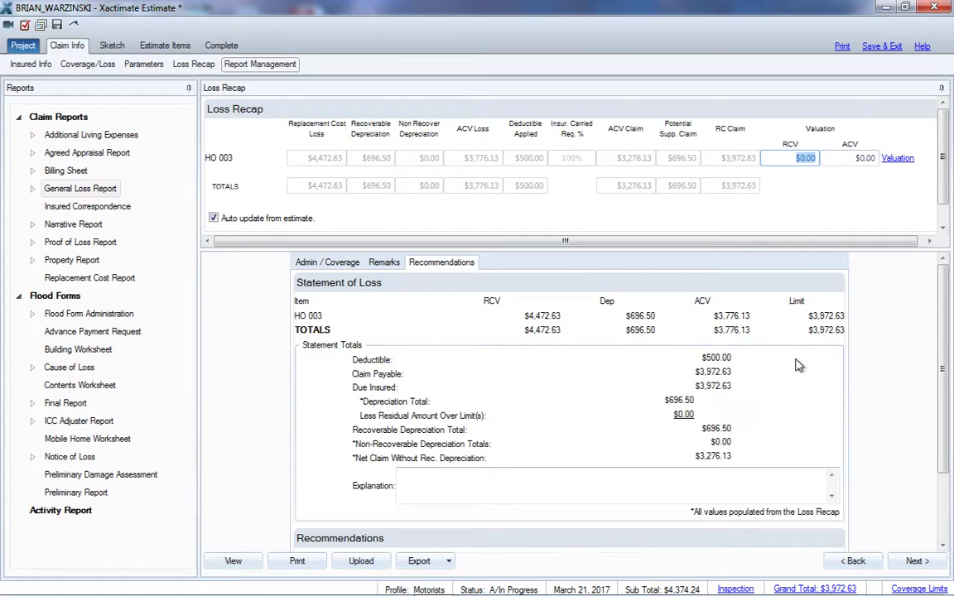
click(328, 262)
click(237, 561)
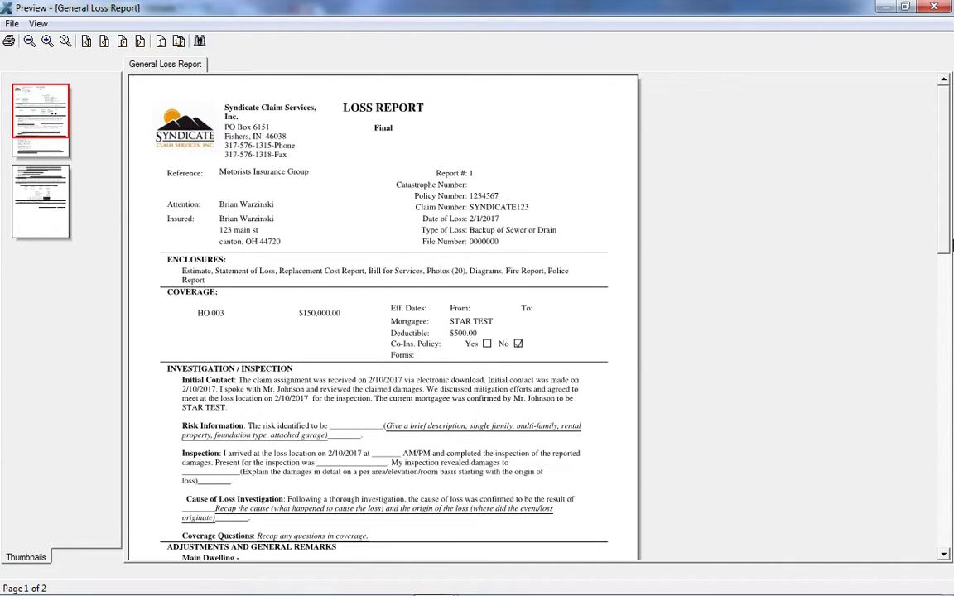
drag(946, 221, 940, 294)
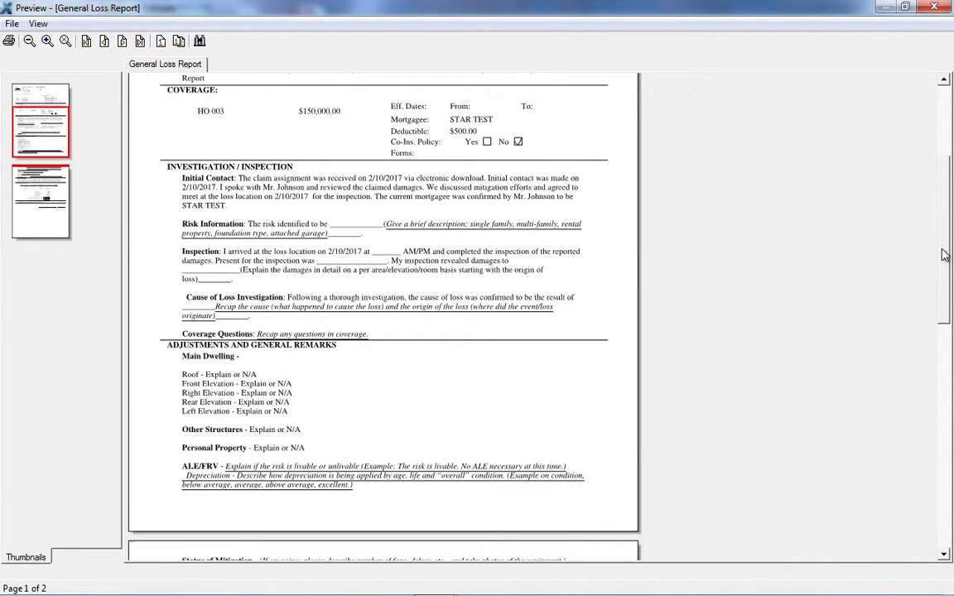
drag(947, 241, 946, 340)
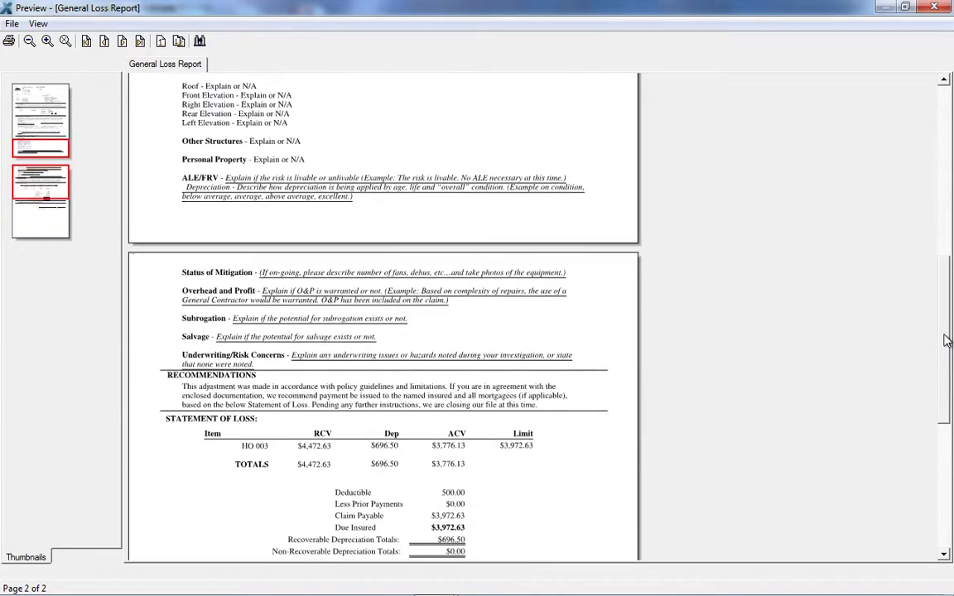
scroll(884, 384, down, 5)
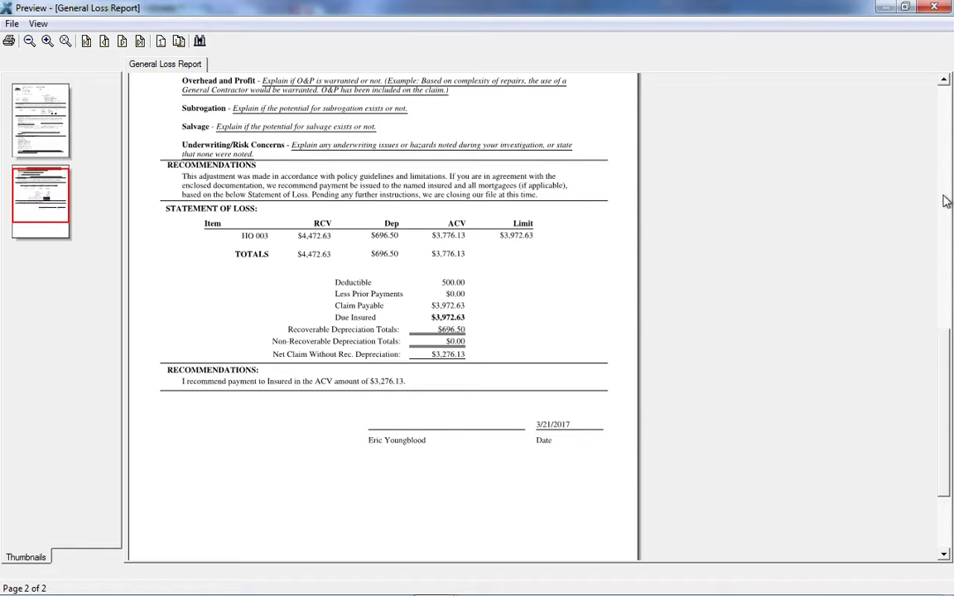
click(936, 6)
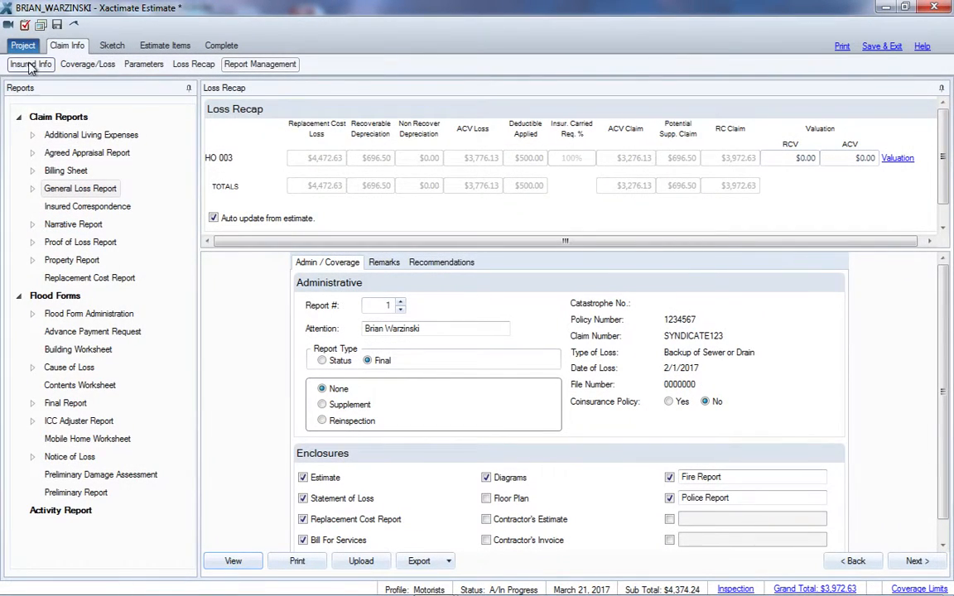
Review the claim's insured information, dates and personnel, and return to the General Loss Report's administrative details and enclosures
click(30, 64)
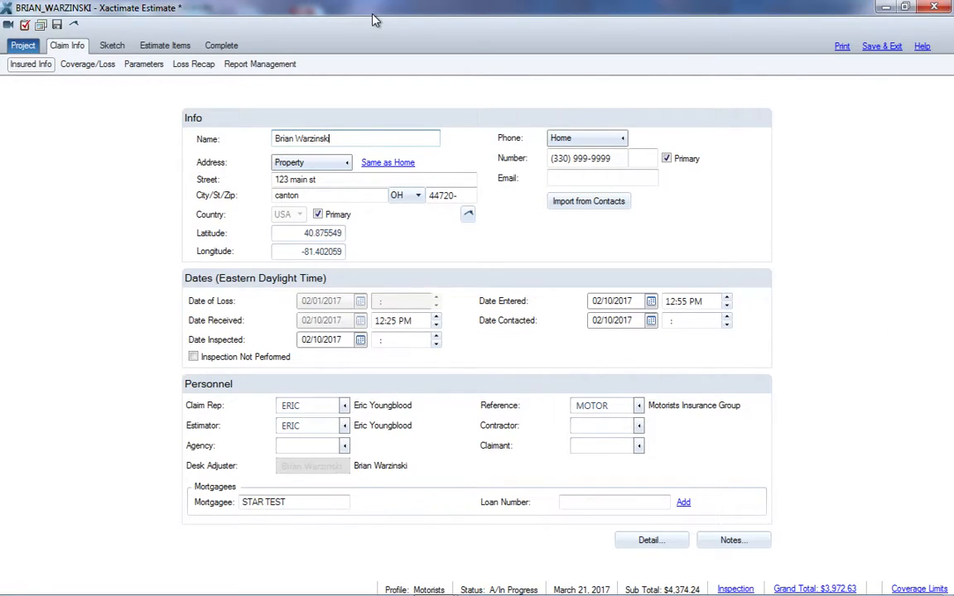
click(260, 65)
click(903, 345)
scroll(946, 360, down, 1)
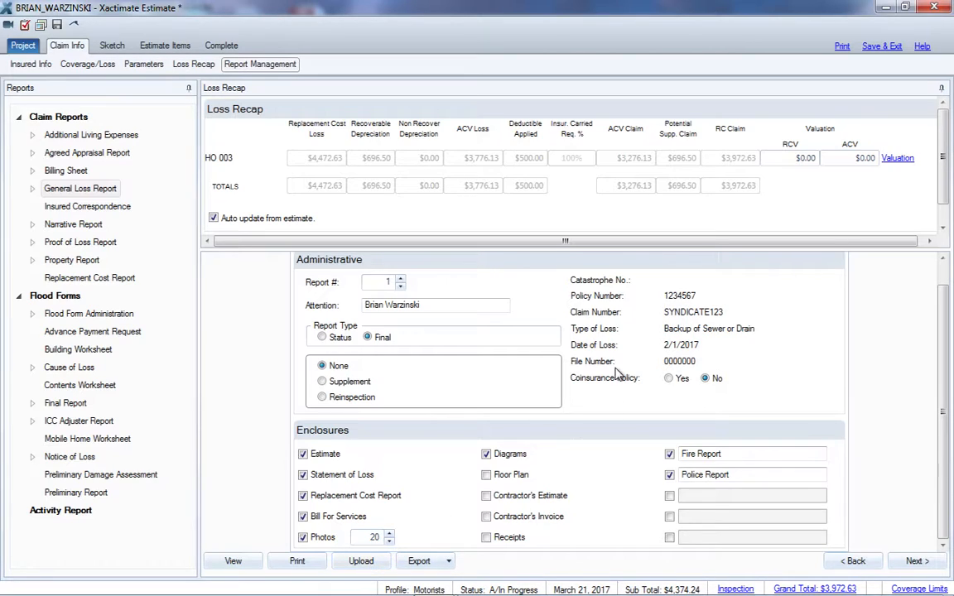
Browse the claim reports available for printing or upload, select the General Loss Report, and close the report dialog
click(842, 47)
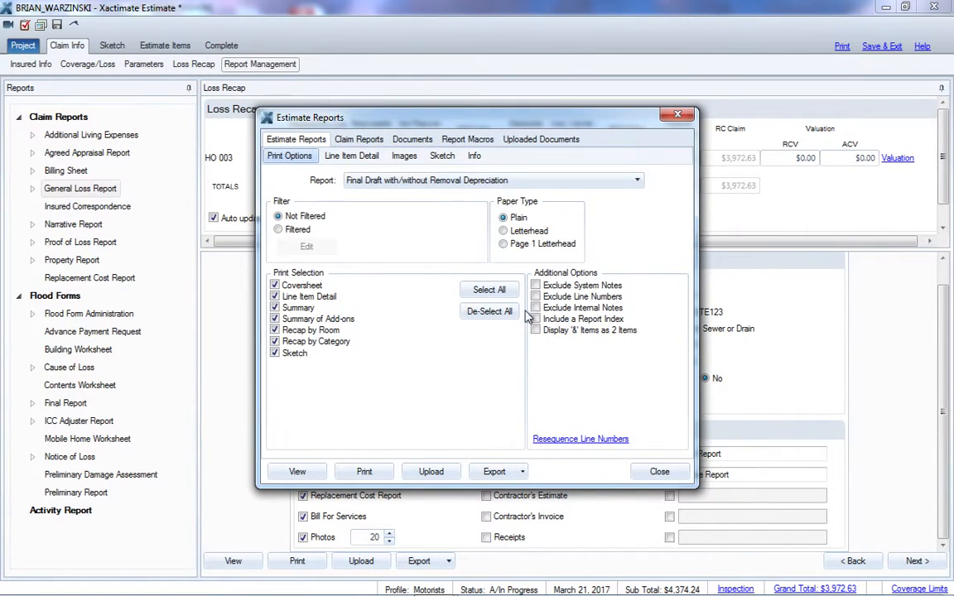
click(358, 139)
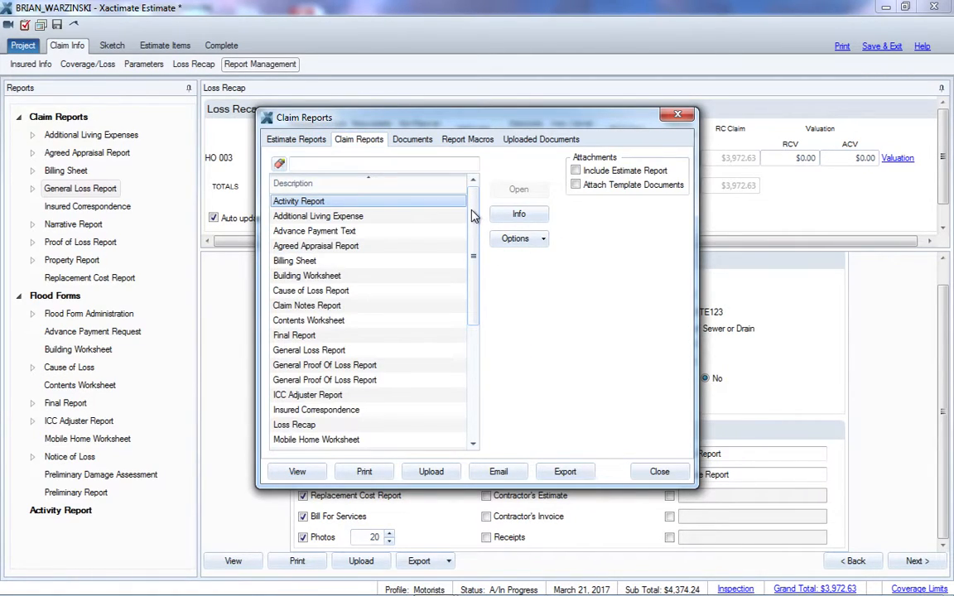
drag(473, 251, 488, 448)
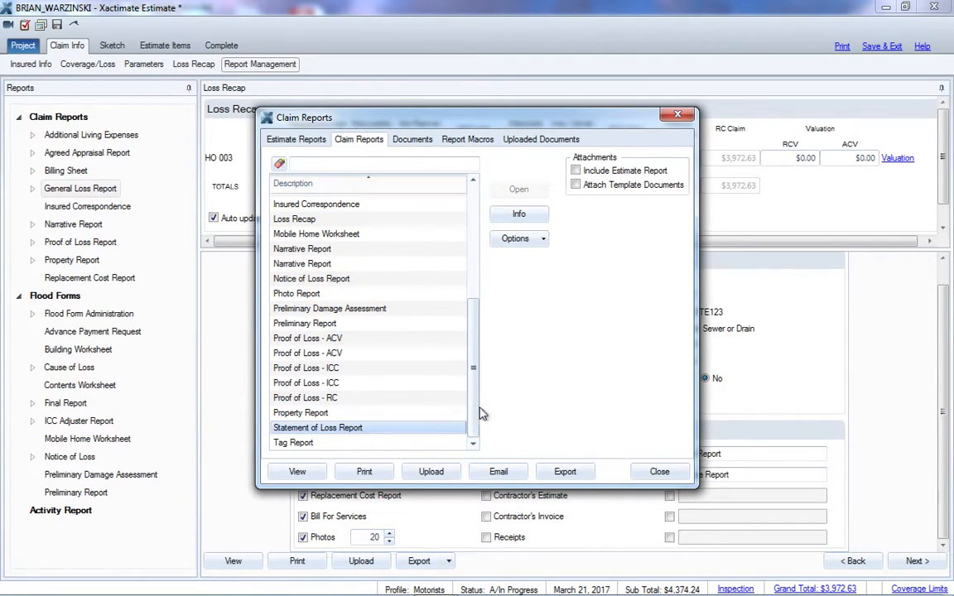
drag(477, 382, 432, 250)
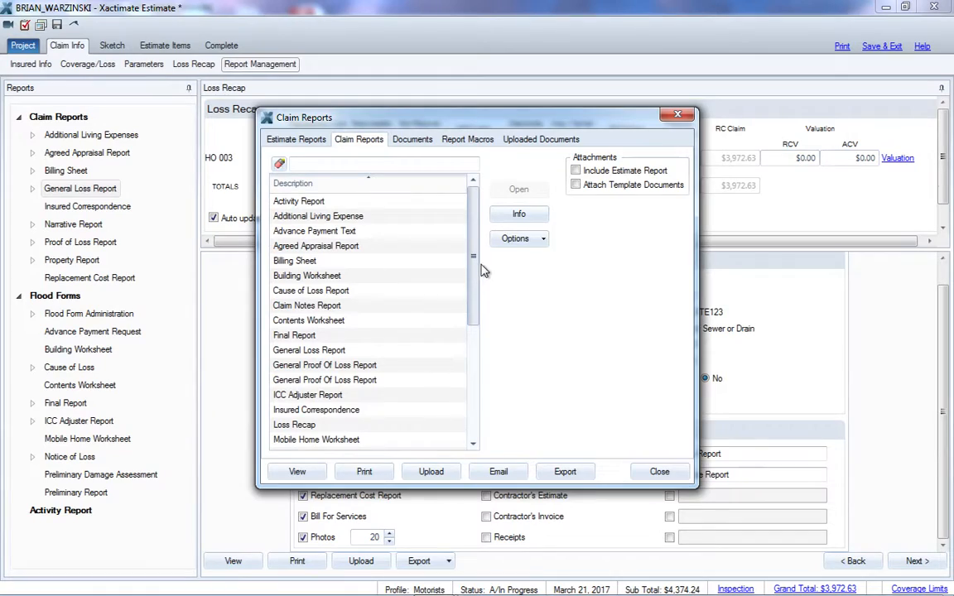
click(346, 351)
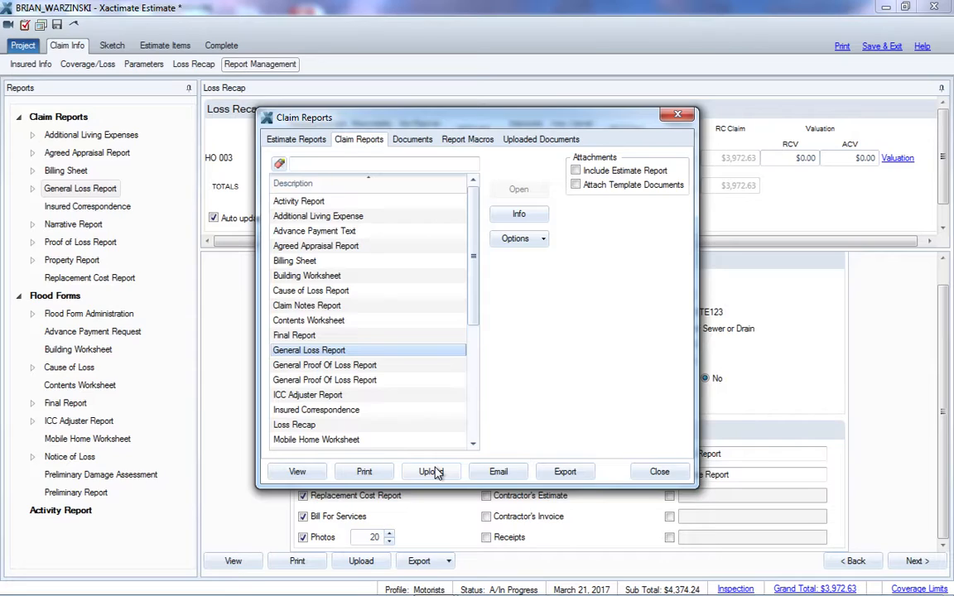
click(661, 472)
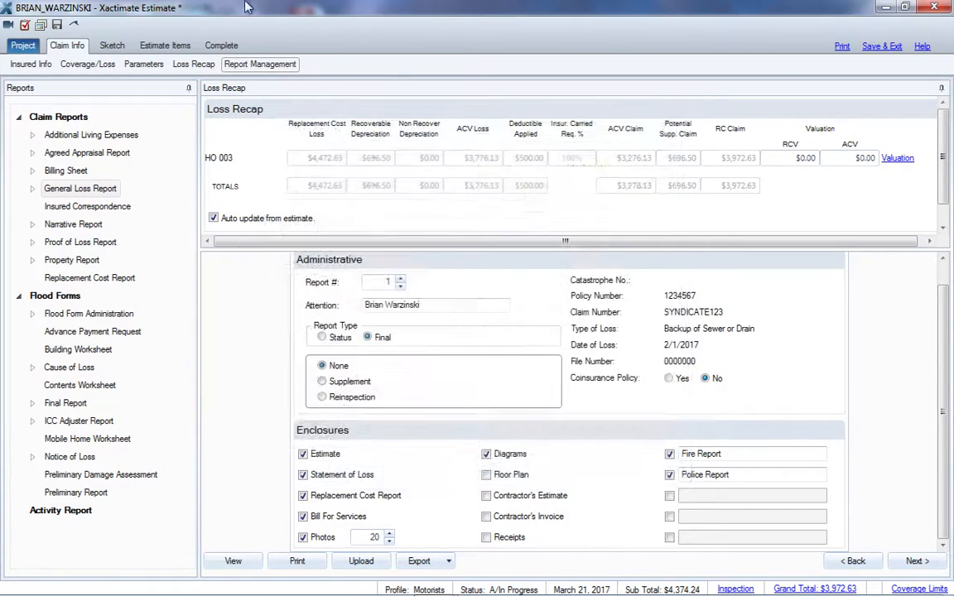
Complete the estimate and exit the project to the Control Center dashboard
click(221, 45)
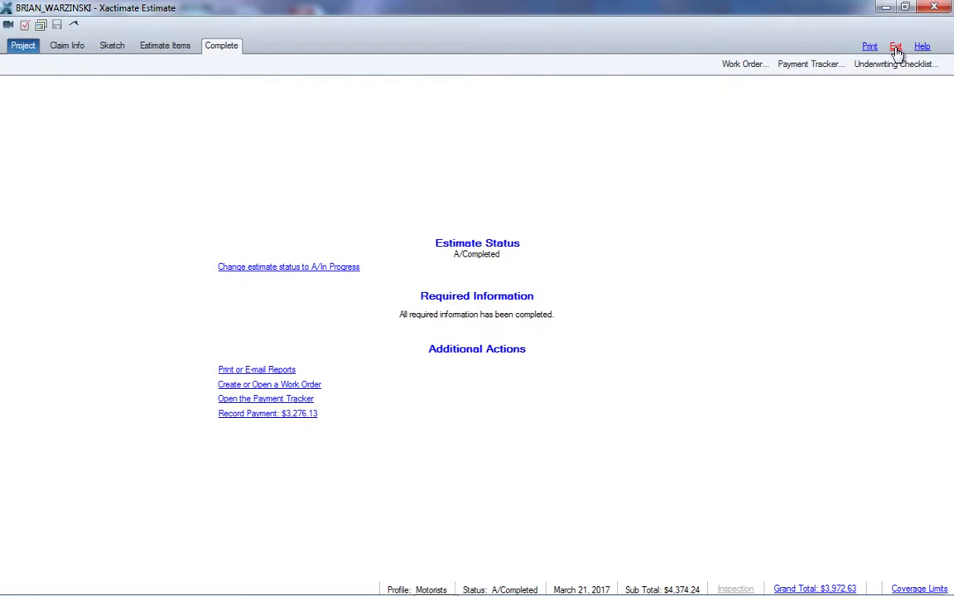
click(895, 48)
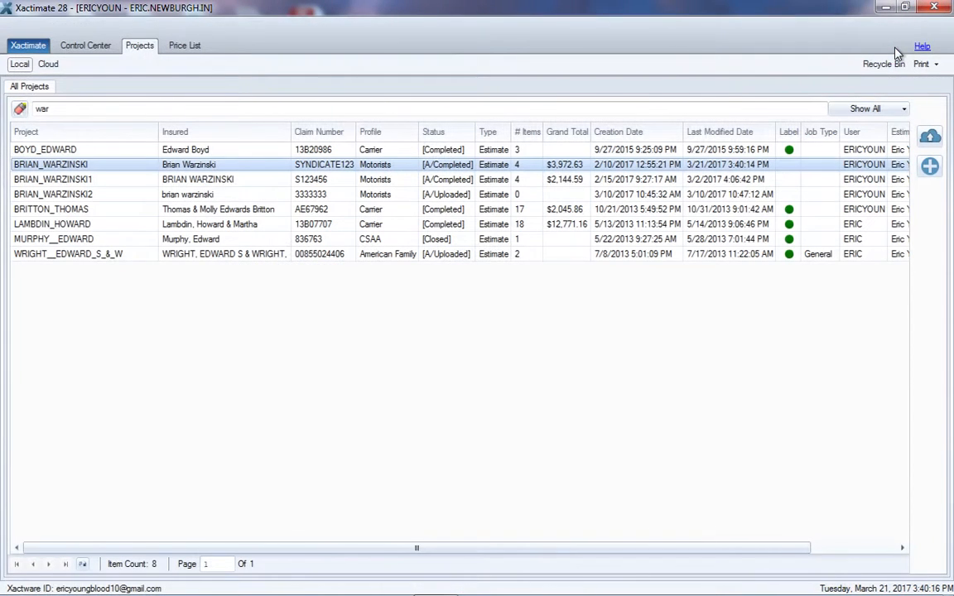
click(88, 47)
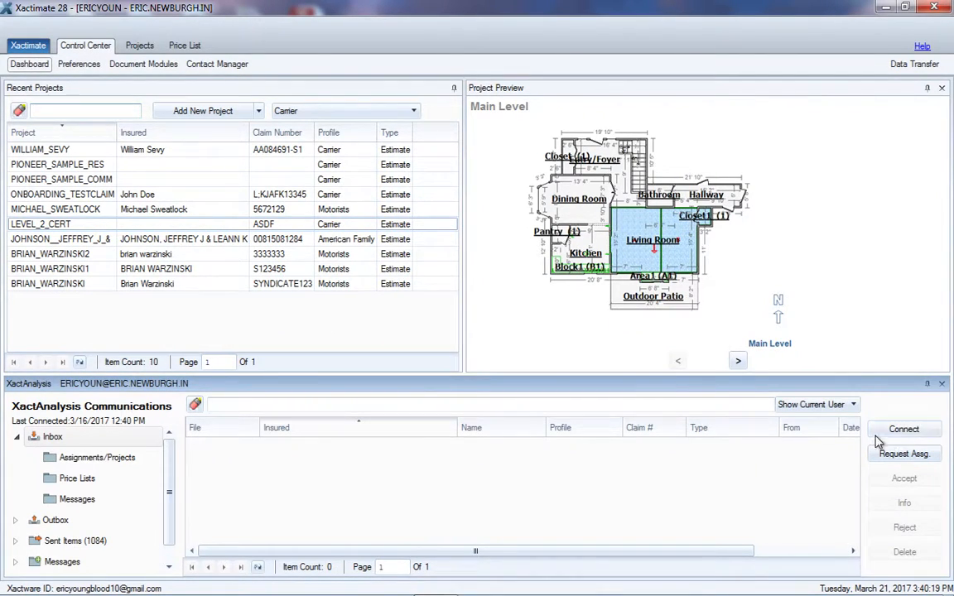